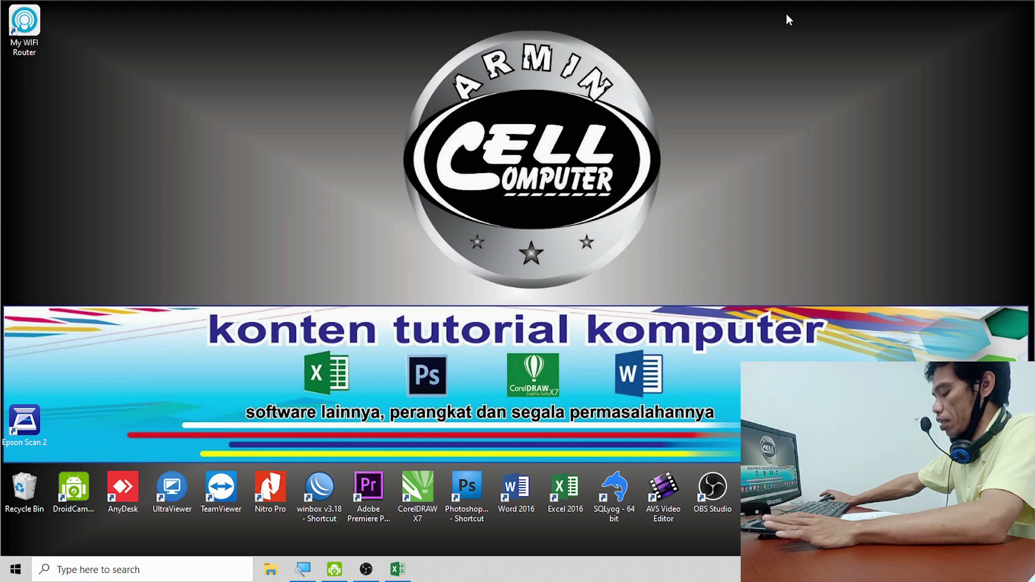
Step: Launch Excel 2016 from the desktop and create a blank workbook, Book1
{"action": "double_click", "coordinate": [563, 486]}
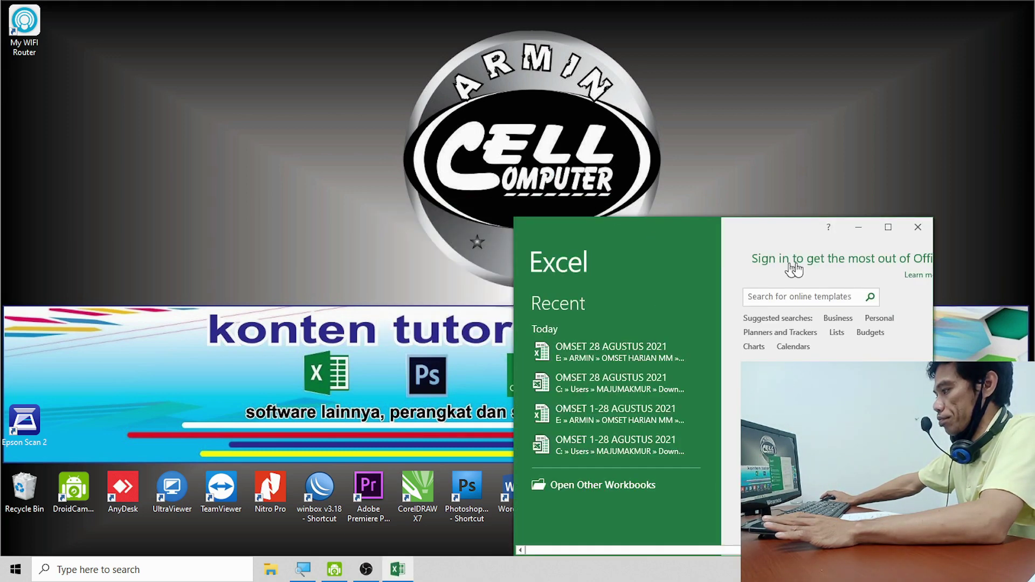
{"action": "left_click", "coordinate": [888, 227]}
{"action": "left_click", "coordinate": [399, 168]}
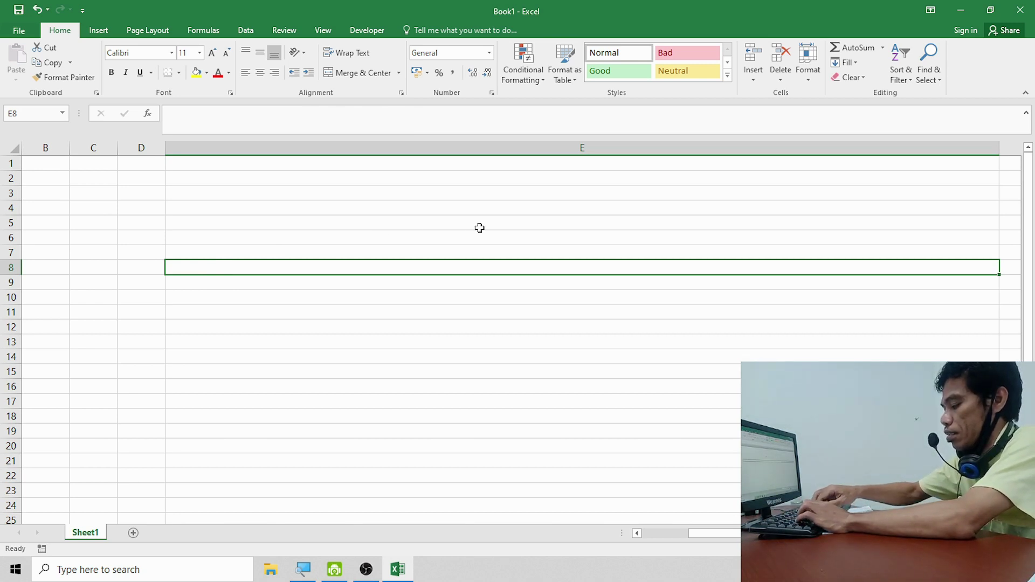
Step: Enter 'The information below descrives your printer driver and port settings.' into E8, correcting typos
{"action": "type", "text": "The"}
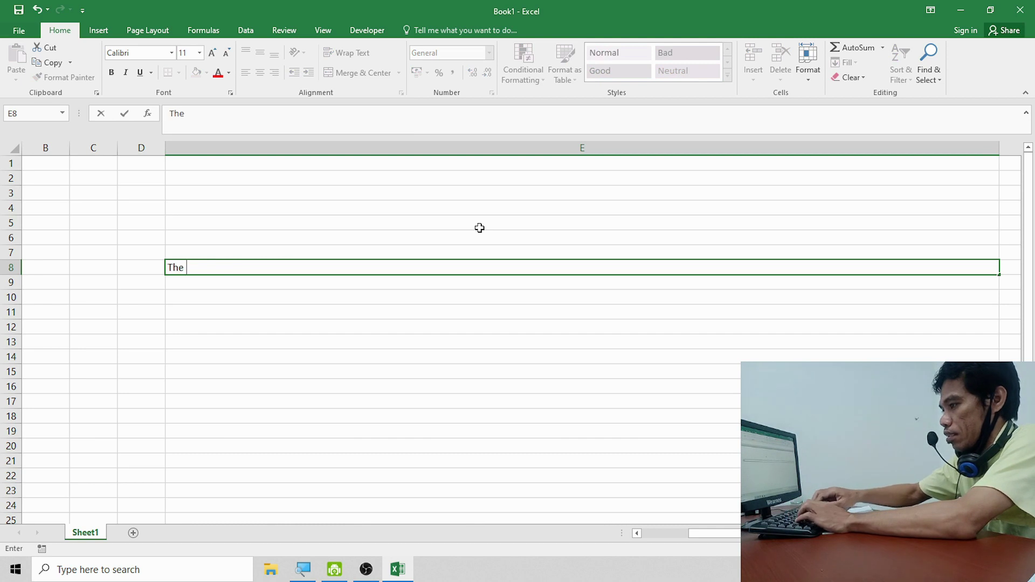
{"action": "type", "text": " information"}
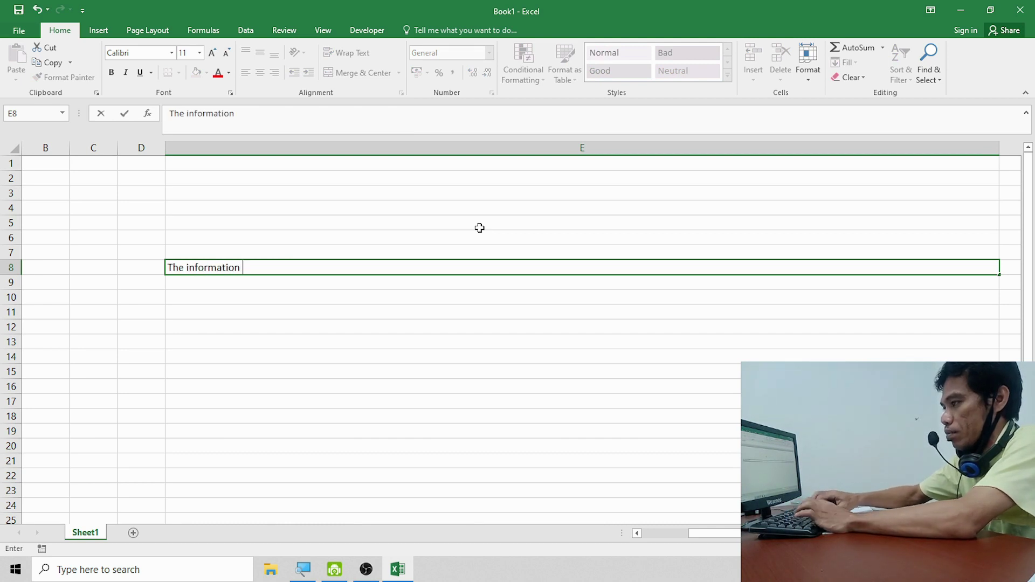
{"action": "type", "text": " below des"}
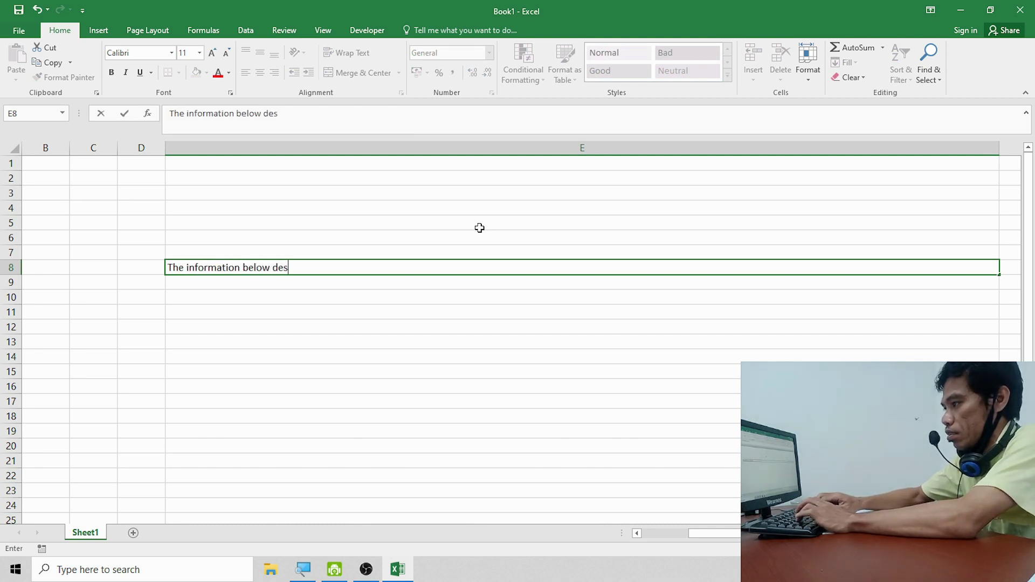
{"action": "type", "text": "crives "}
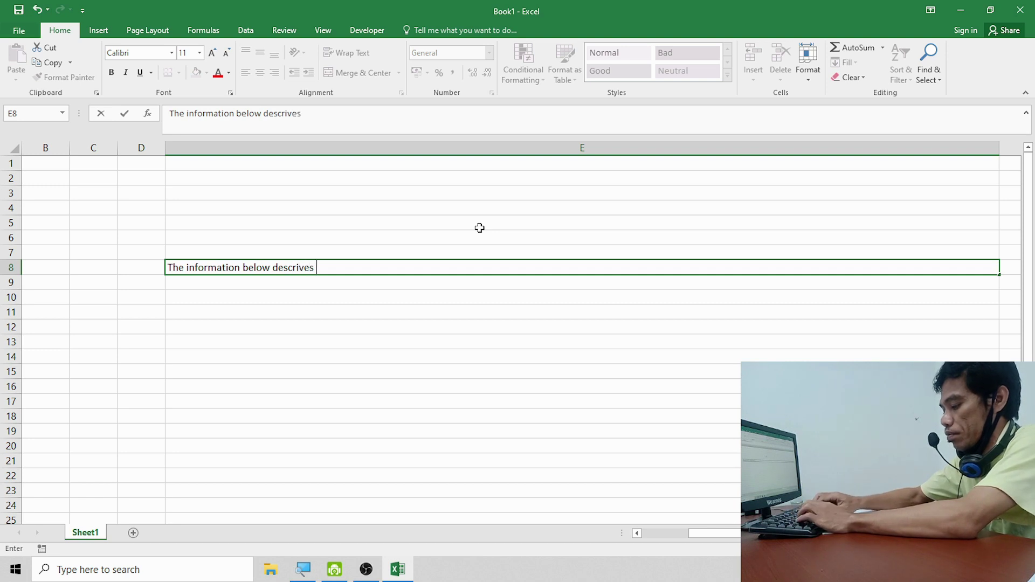
{"action": "type", "text": "your printer "}
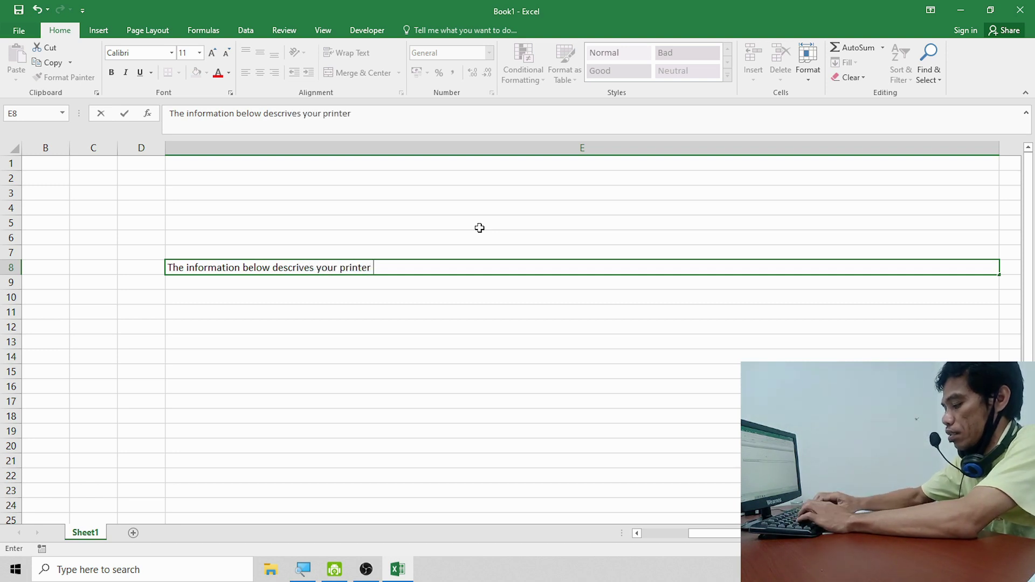
{"action": "type", "text": "deriv"}
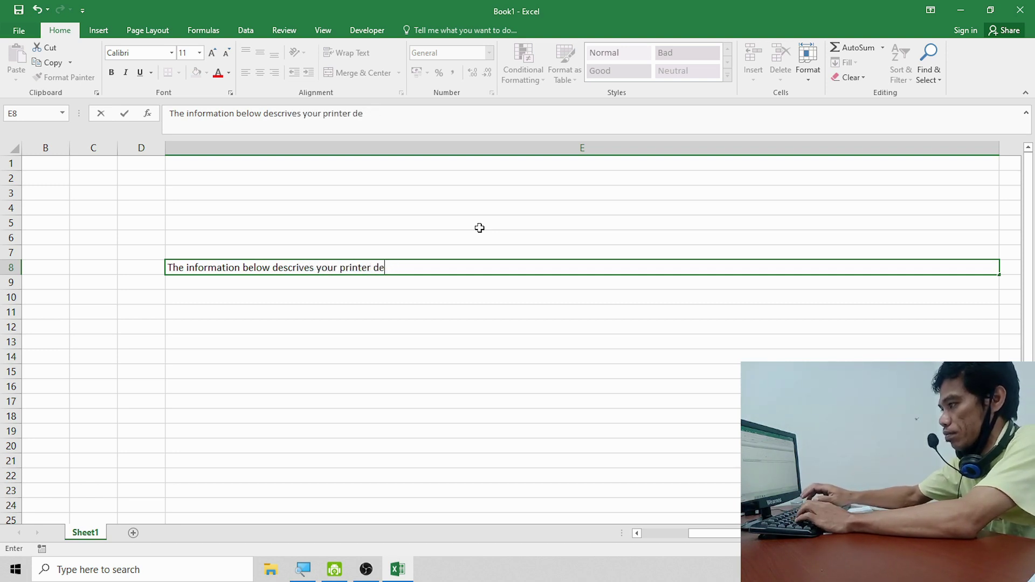
{"action": "key", "text": "BackSpace"}
{"action": "type", "text": "ricve"}
{"action": "key", "text": "BackSpace"}
{"action": "type", "text": "ver a"}
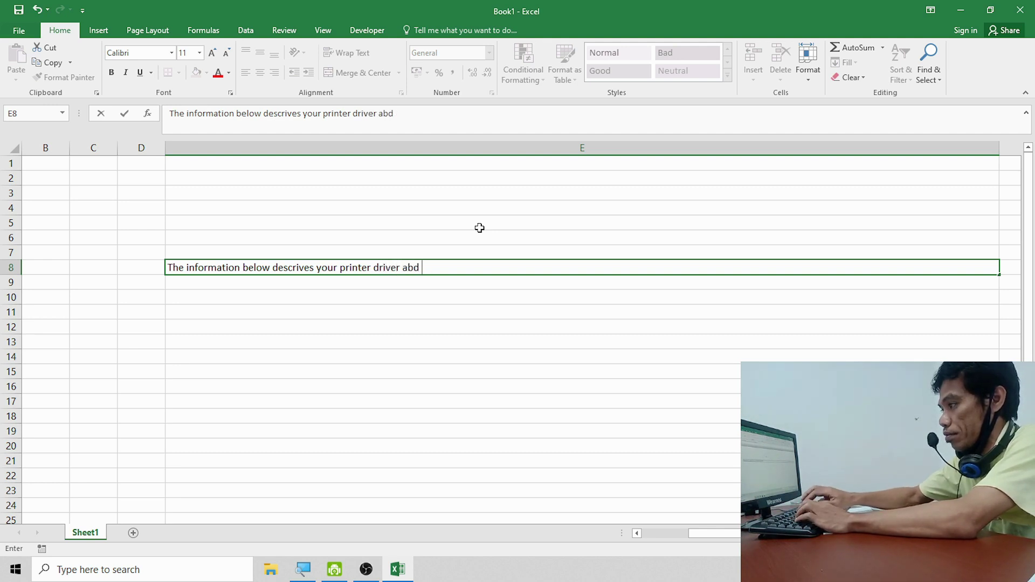
{"action": "key", "text": "BackSpace"}
{"action": "type", "text": "and pro"}
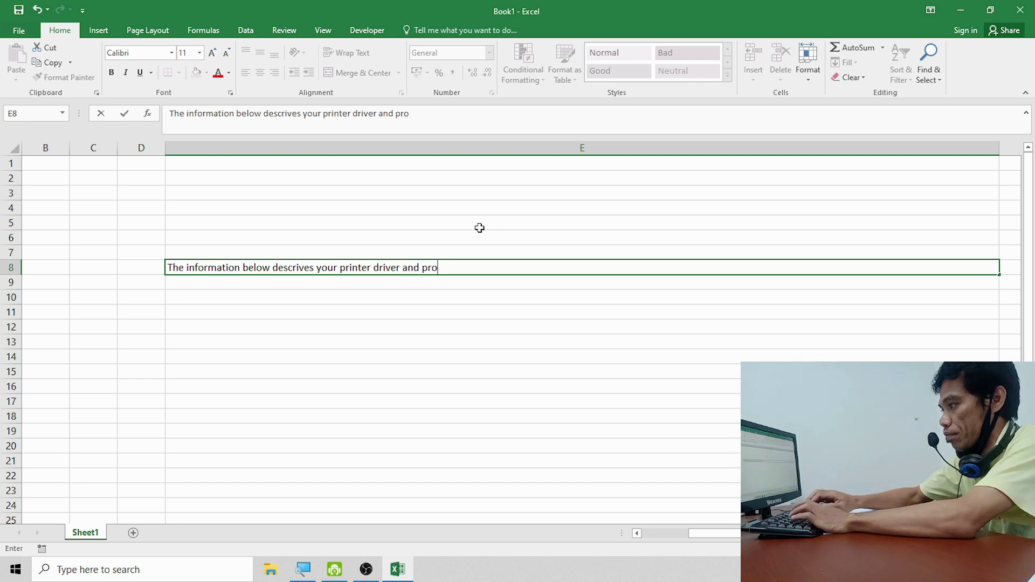
{"action": "type", "text": "t "}
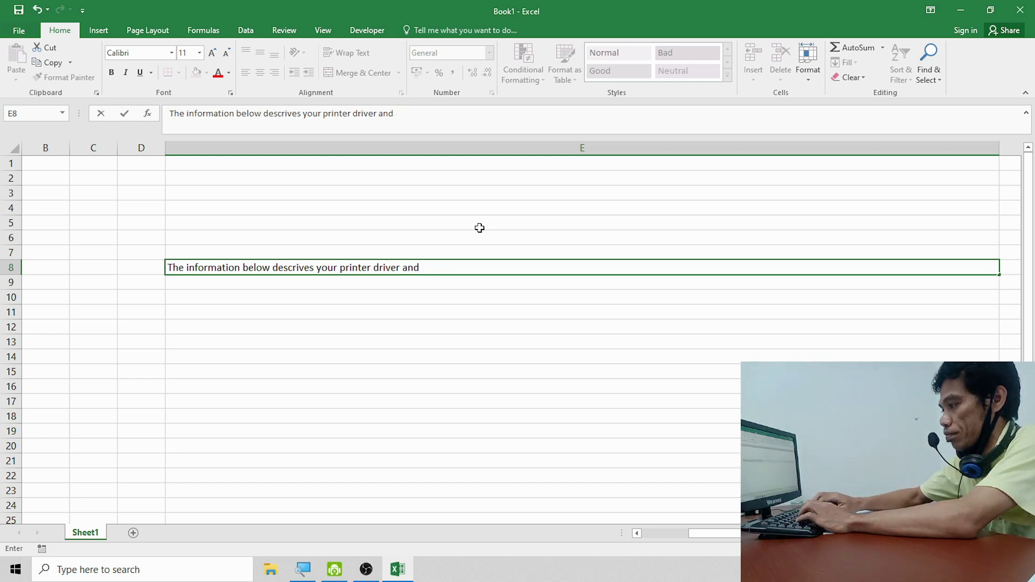
{"action": "type", "text": "port settt"}
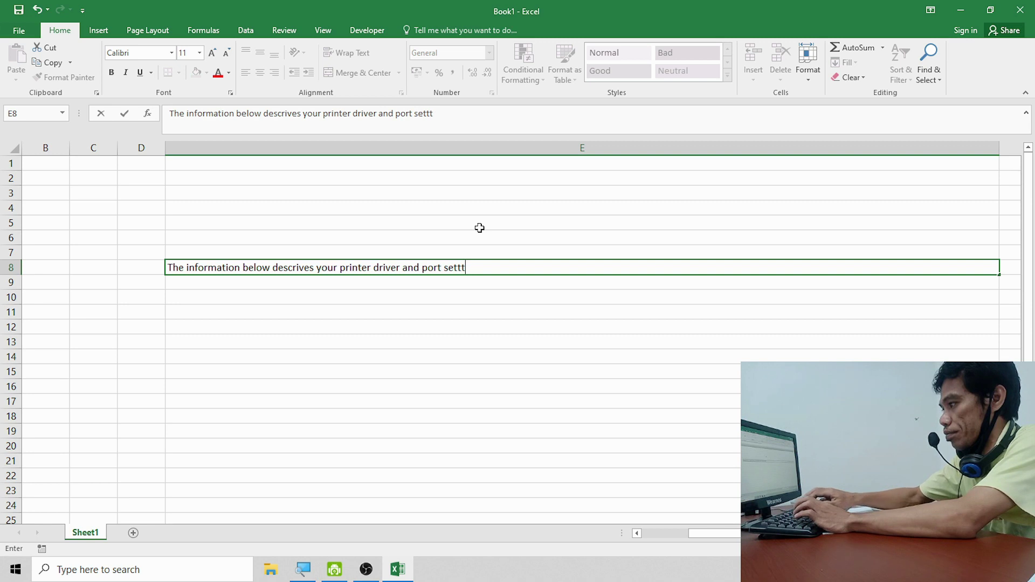
{"action": "key", "text": "BackSpace"}
{"action": "type", "text": "ings"}
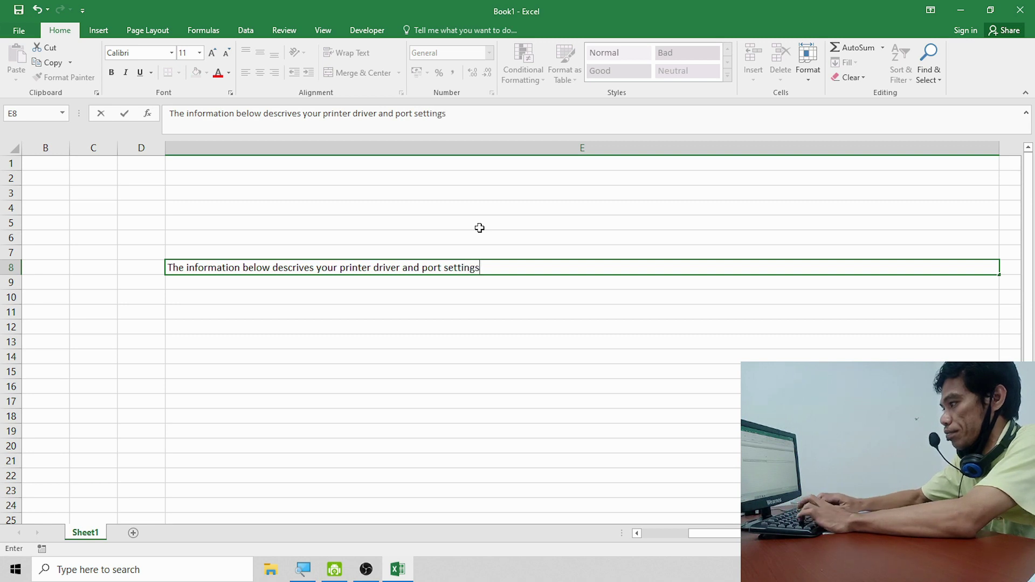
{"action": "type", "text": "."}
{"action": "key", "text": "Return"}
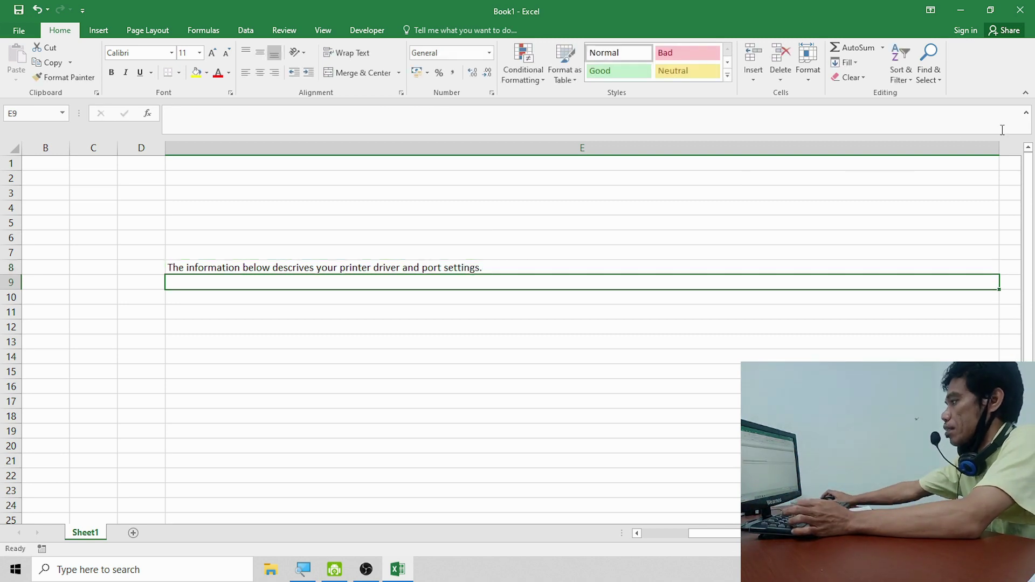
Step: Narrow column E to about width 33 and turn on Wrap Text for E8
{"action": "left_click_drag", "start_coordinate": [1004, 152], "coordinate": [416, 245]}
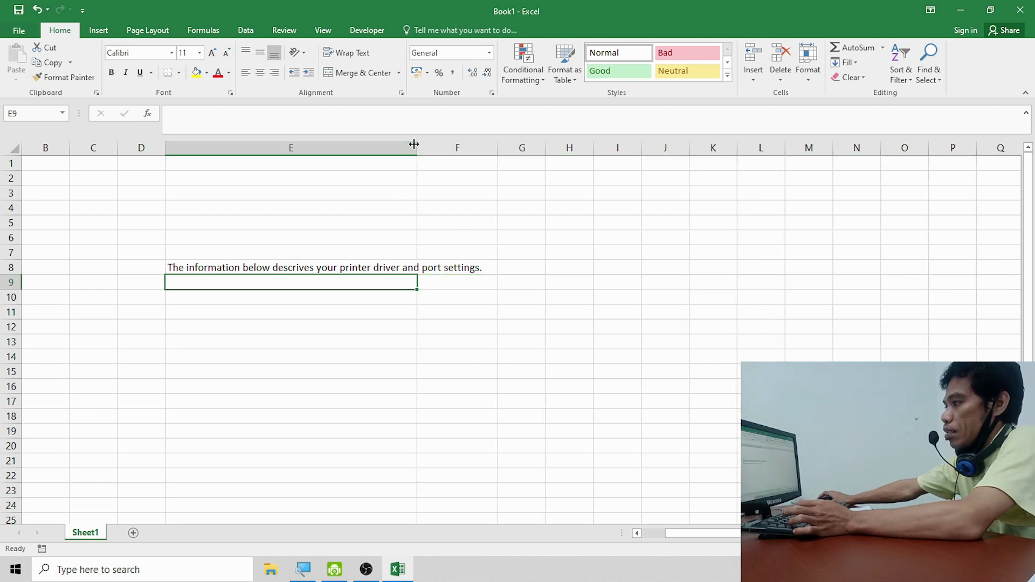
{"action": "left_click_drag", "start_coordinate": [416, 152], "coordinate": [379, 160]}
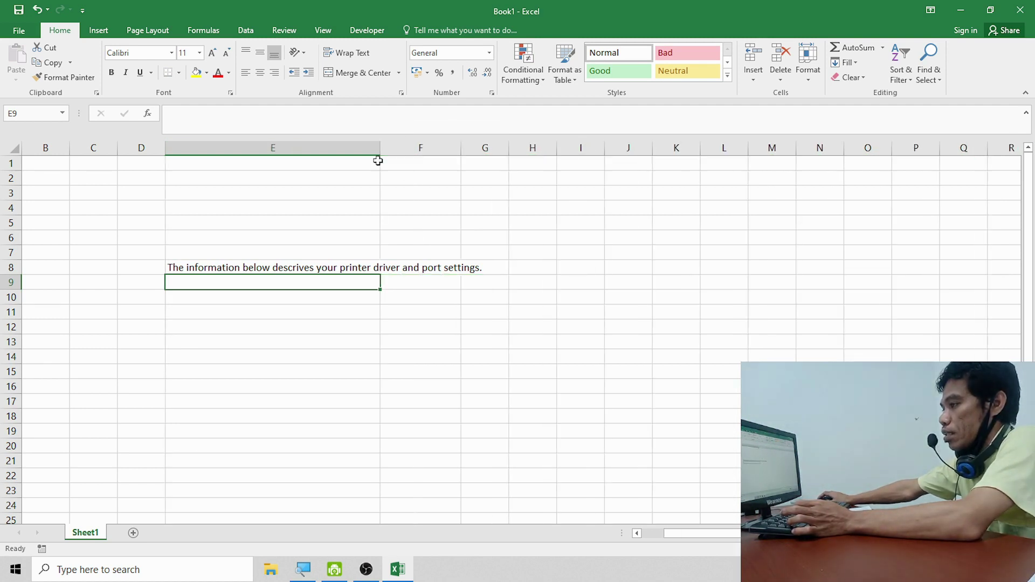
{"action": "left_click", "coordinate": [280, 269]}
{"action": "left_click", "coordinate": [348, 52]}
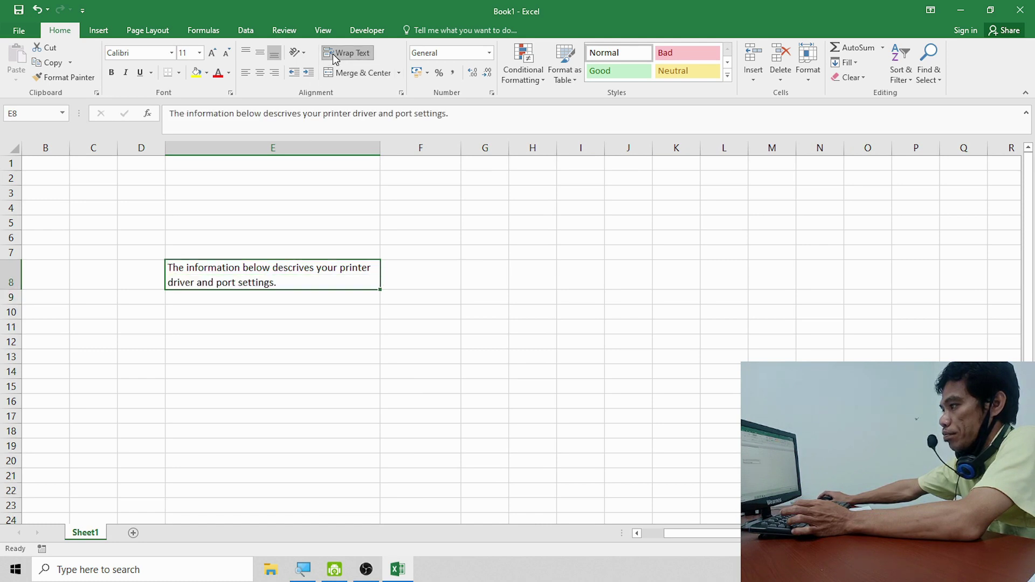
{"action": "left_click", "coordinate": [264, 359]}
{"action": "mouse_move", "coordinate": [379, 148]}
{"action": "left_mouse_down"}
{"action": "mouse_move", "coordinate": [343, 158]}
{"action": "mouse_move", "coordinate": [348, 146]}
{"action": "left_mouse_up"}
{"action": "left_click", "coordinate": [286, 270]}
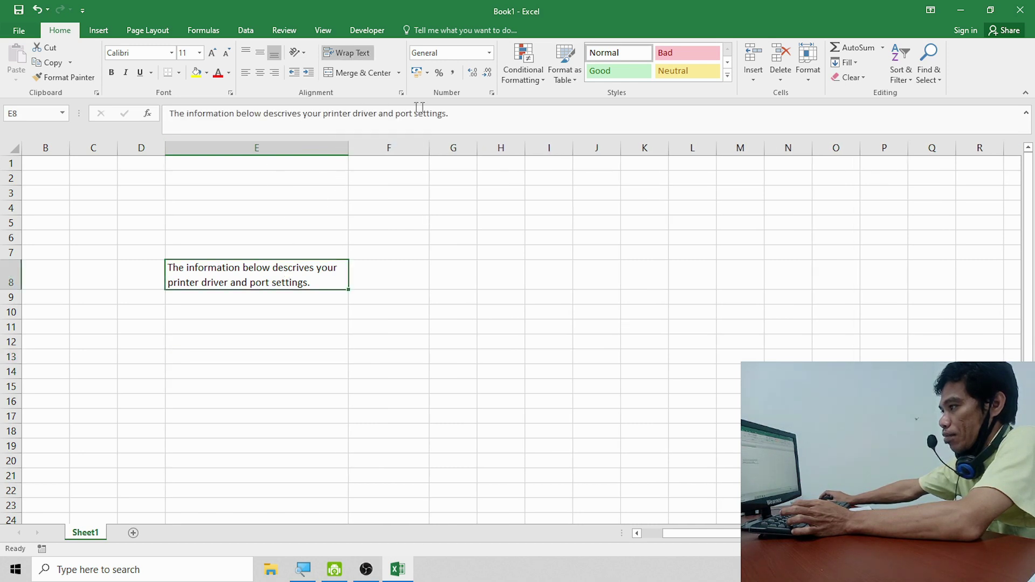
Step: Append 'If you can read this information you have correctly installed your epson lq-310' to E8
{"action": "left_click", "coordinate": [470, 115]}
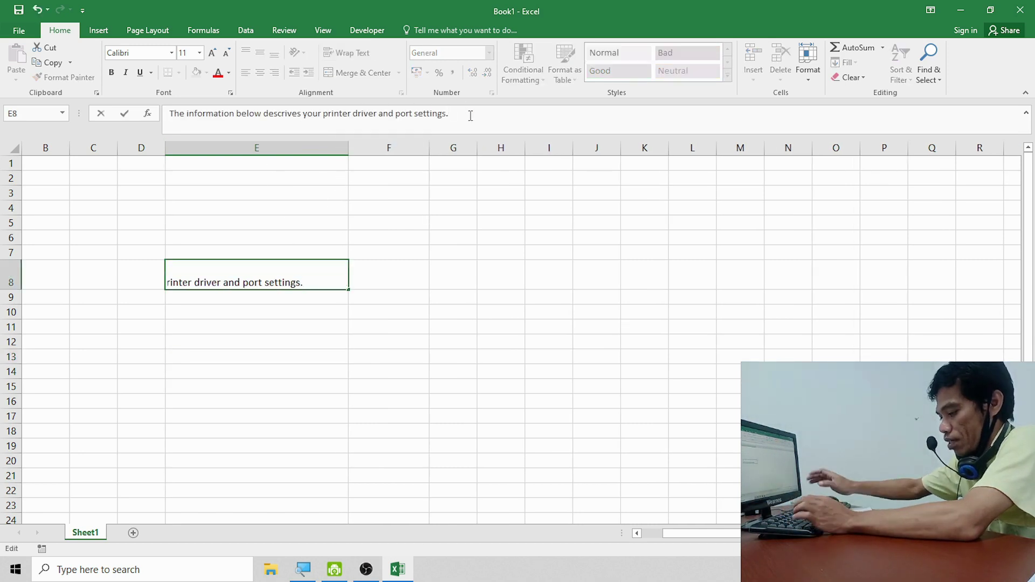
{"action": "type", "text": " I"}
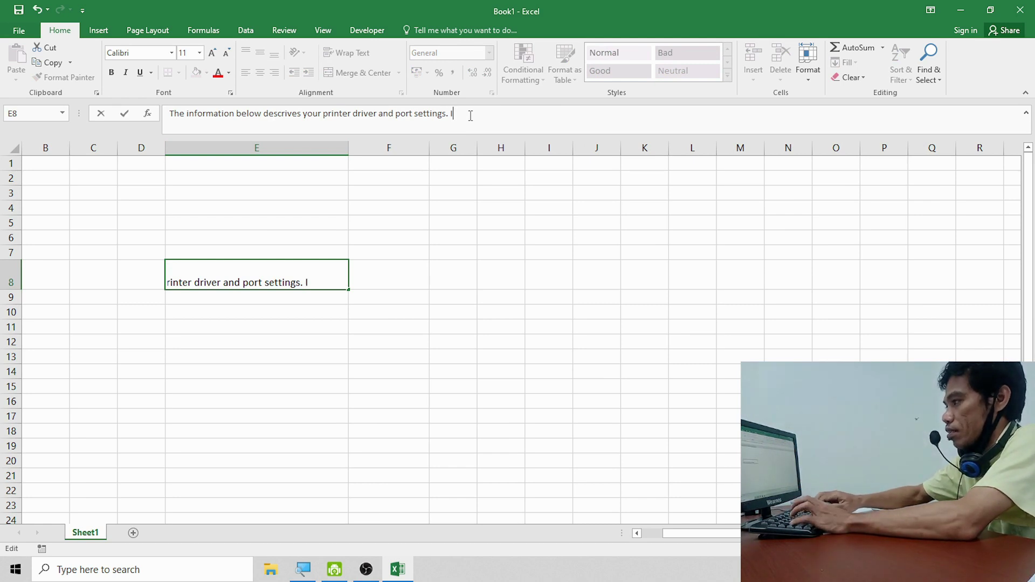
{"action": "type", "text": "f you can re"}
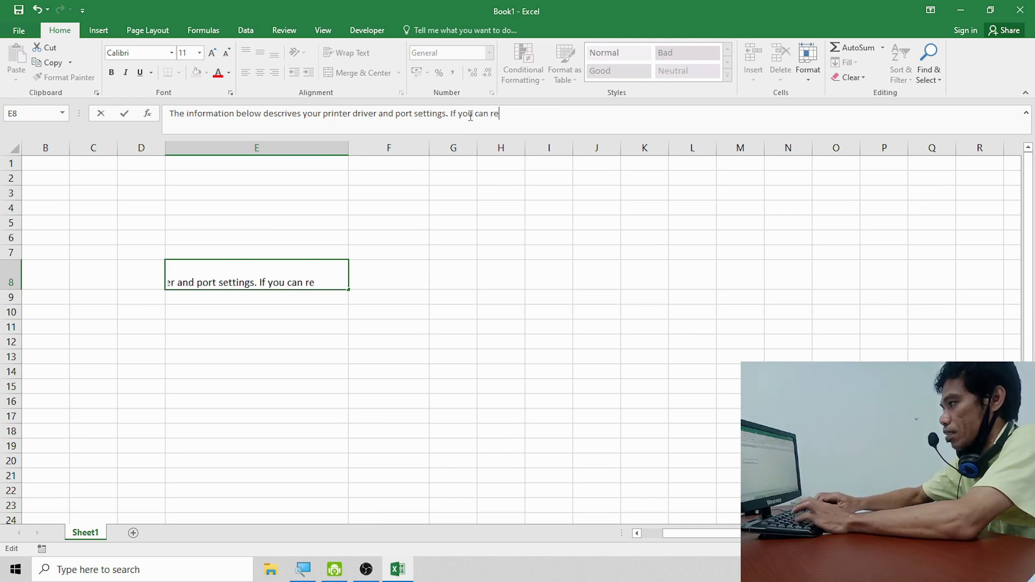
{"action": "type", "text": "ad this i"}
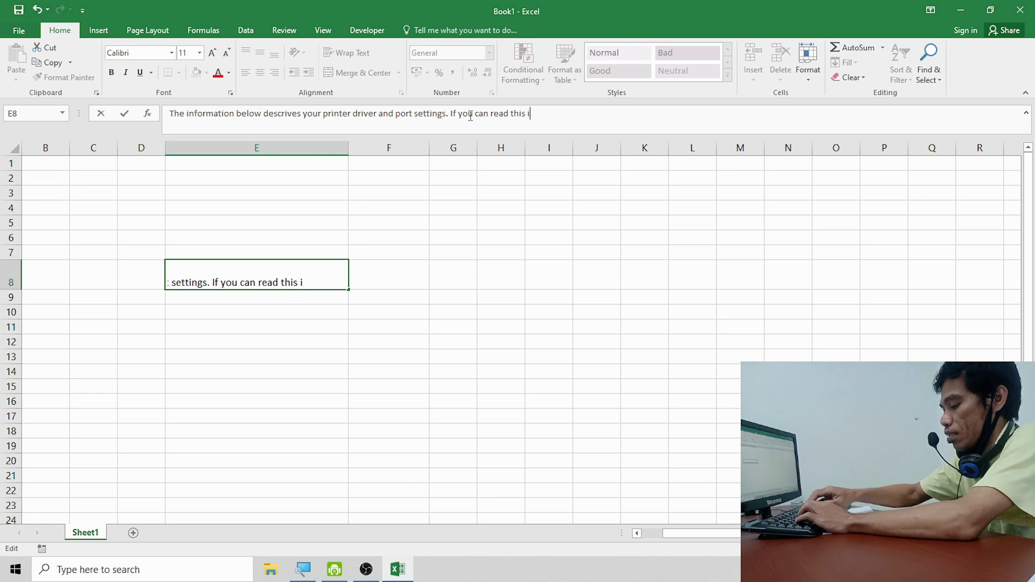
{"action": "type", "text": "nformation,"}
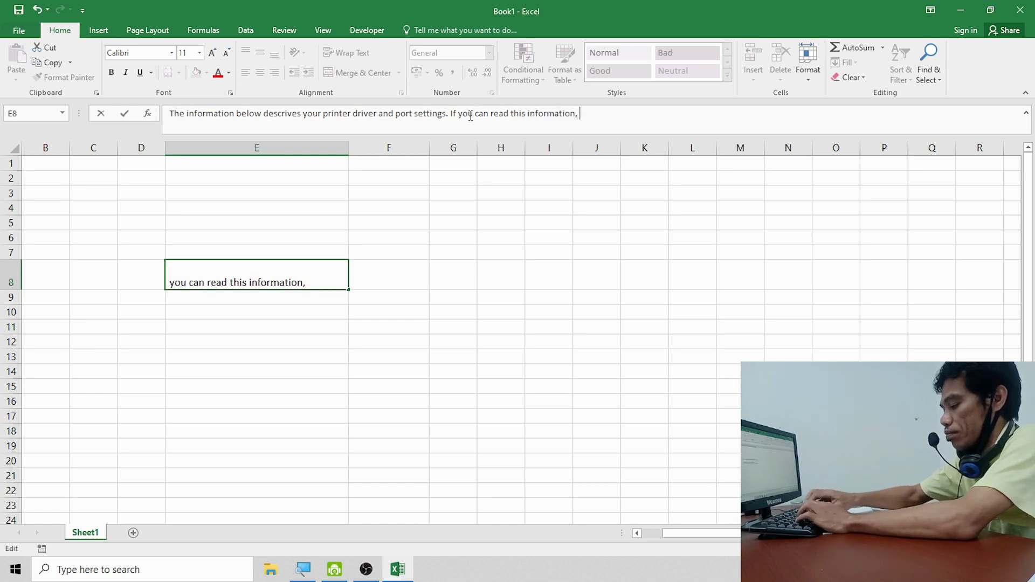
{"action": "key", "text": "BackSpace"}
{"action": "key", "text": "BackSpace"}
{"action": "key", "text": "BackSpace"}
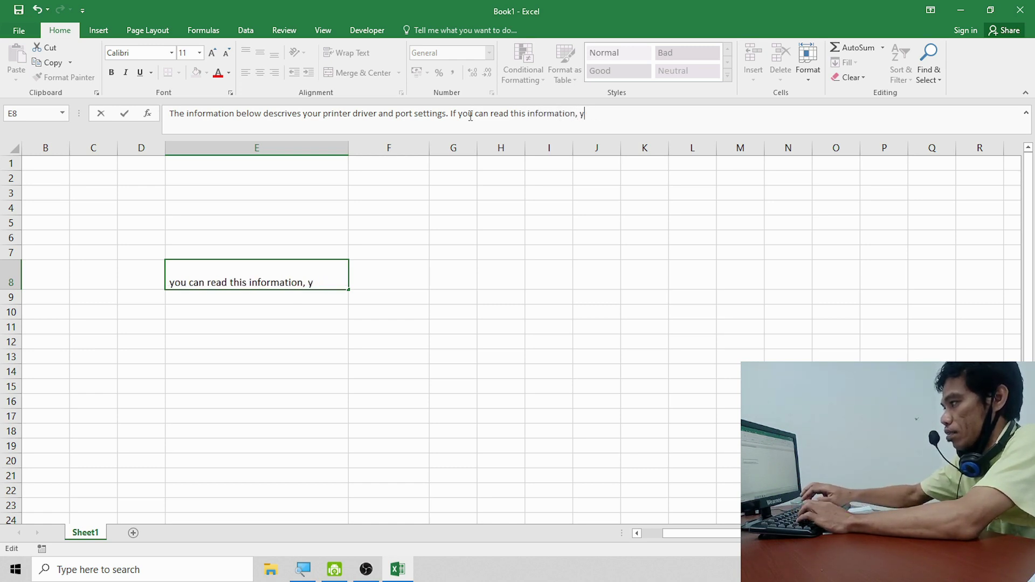
{"action": "type", "text": "ou have "}
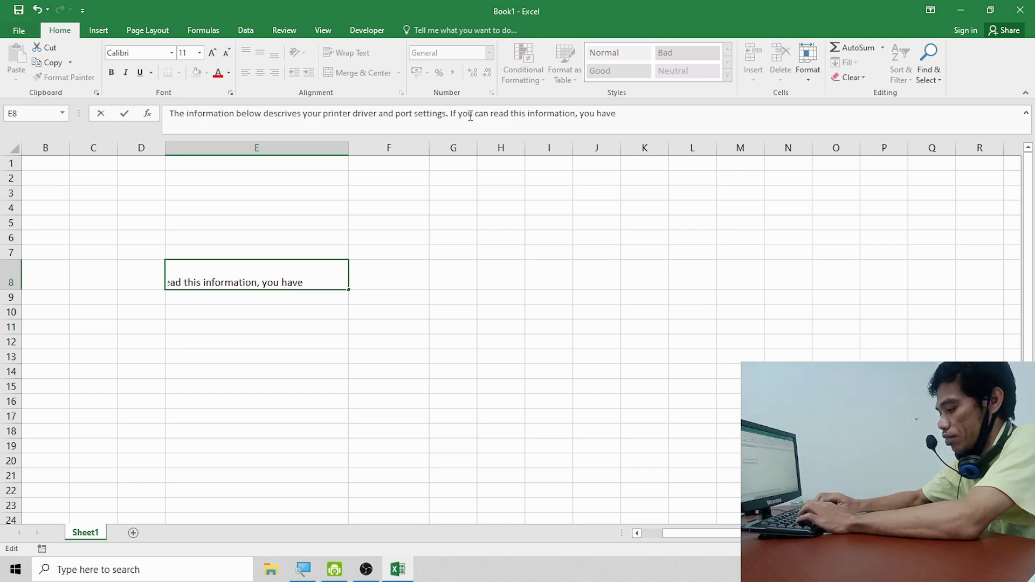
{"action": "type", "text": "correc"}
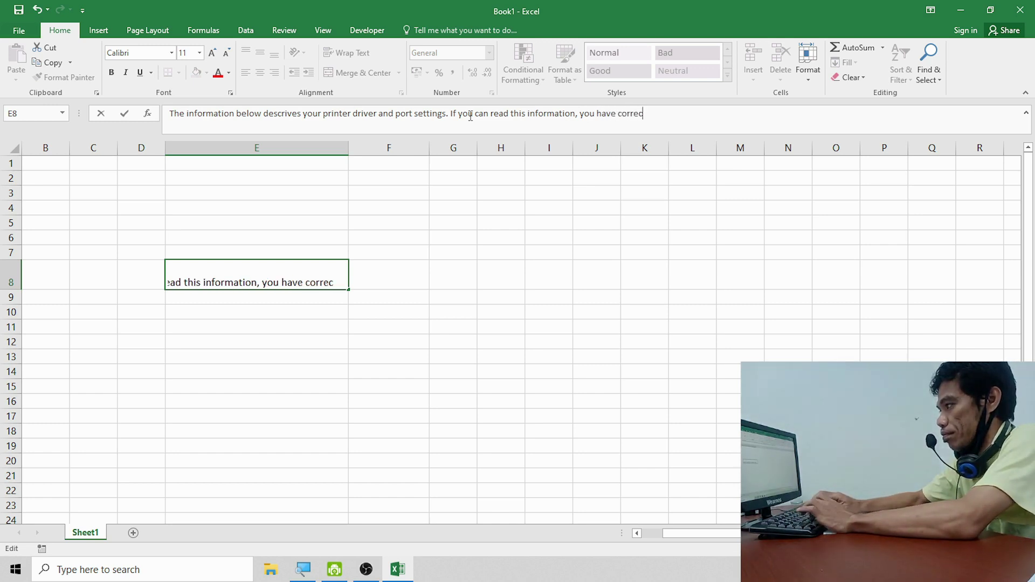
{"action": "type", "text": "tly inst"}
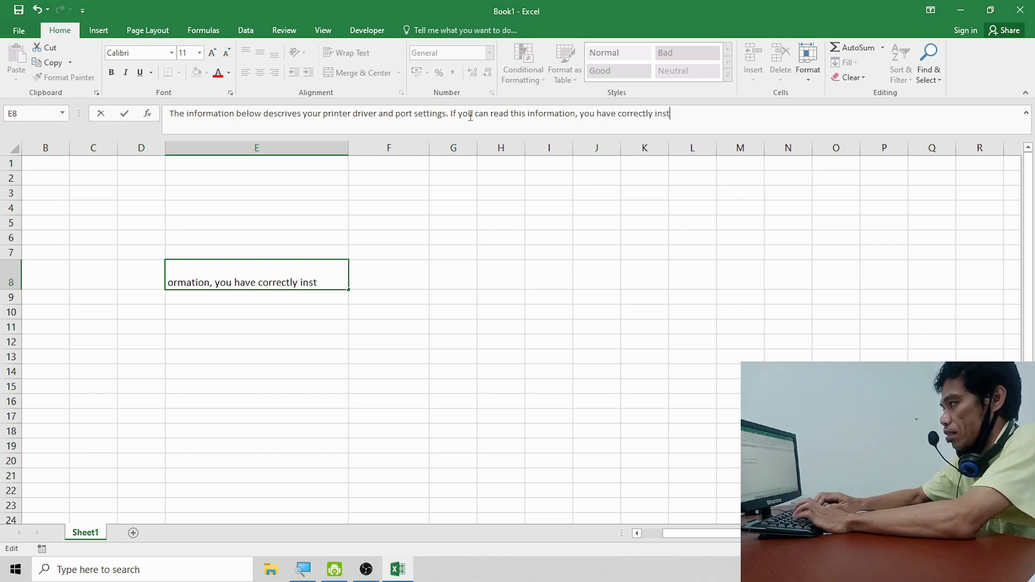
{"action": "type", "text": "alled your e"}
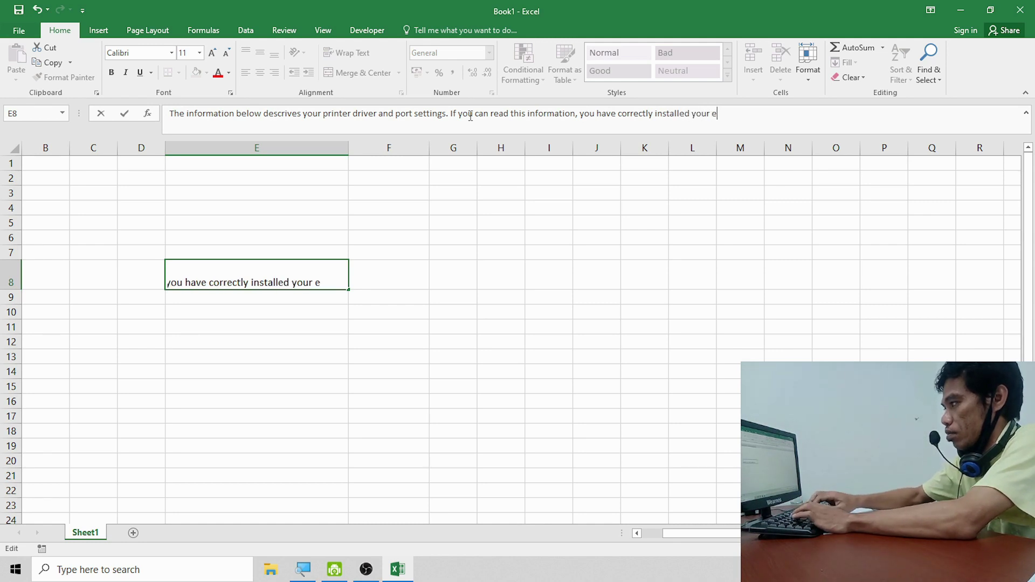
{"action": "type", "text": "pson l"}
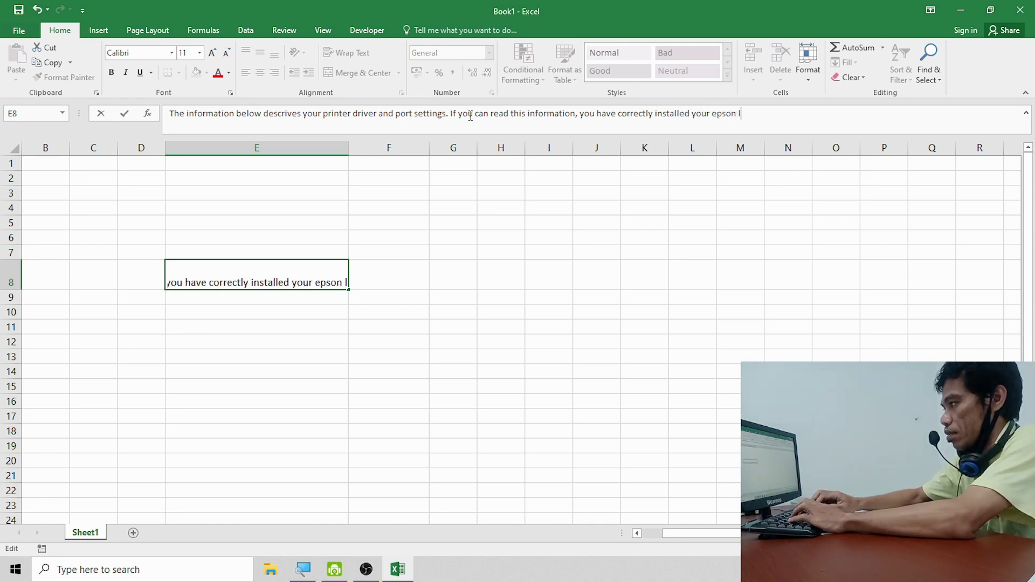
{"action": "type", "text": "q-31"}
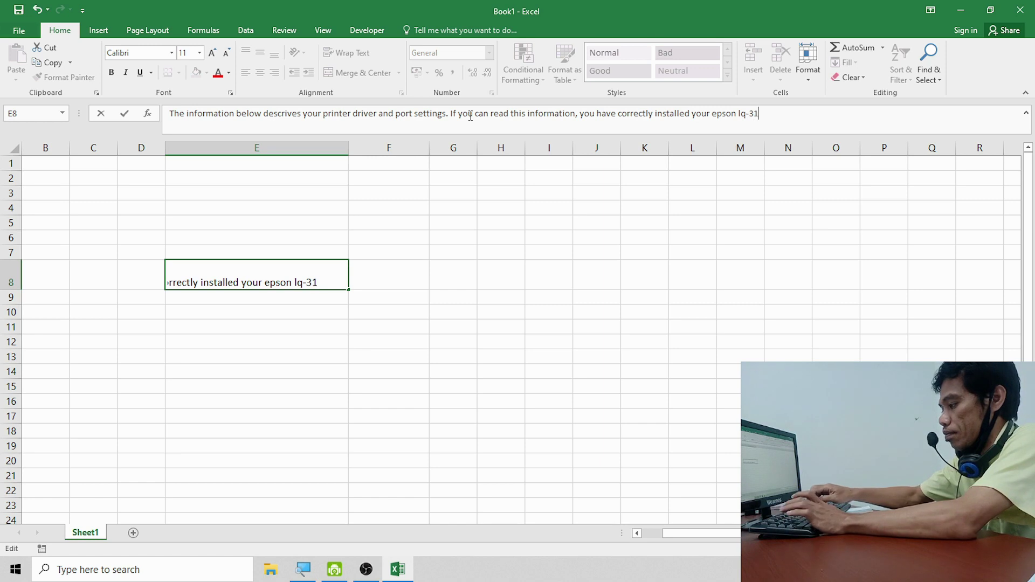
{"action": "type", "text": "0"}
{"action": "key", "text": "Return"}
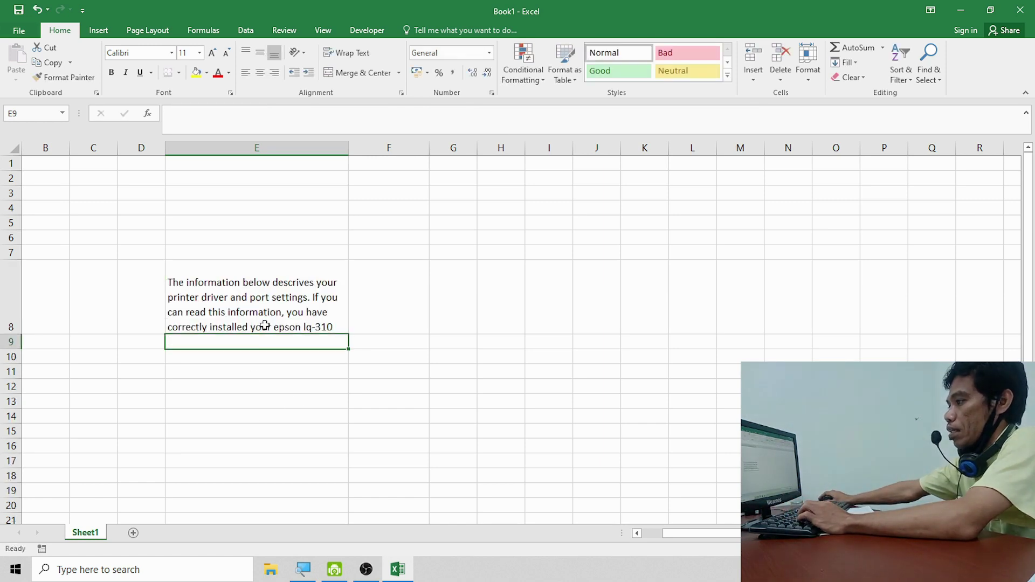
Step: Widen column E so E8's sentence wraps over four wider lines
{"action": "left_click", "coordinate": [264, 326]}
{"action": "left_click_drag", "start_coordinate": [348, 148], "coordinate": [376, 148]}
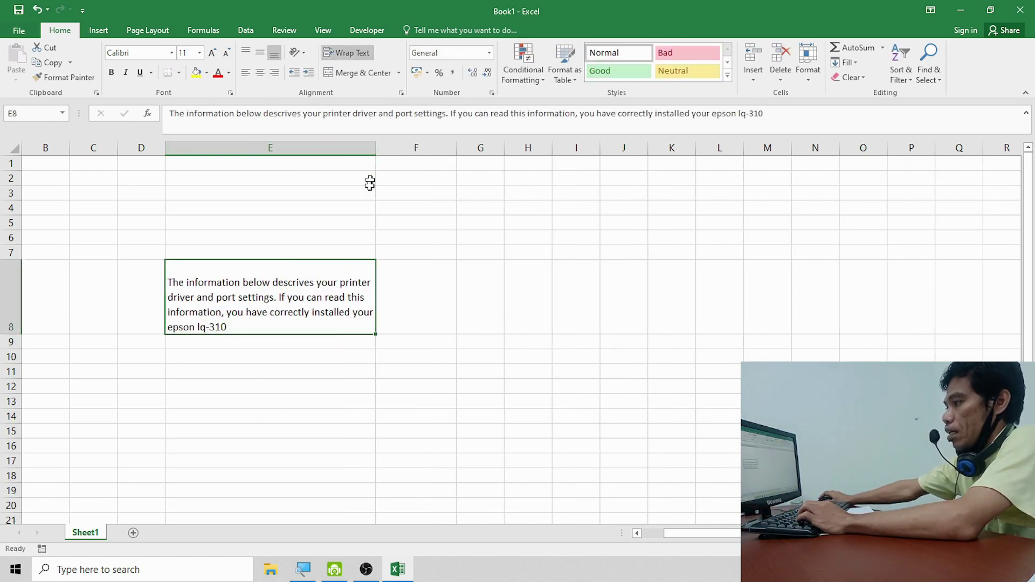
{"action": "left_click", "coordinate": [325, 387]}
{"action": "left_click", "coordinate": [238, 277]}
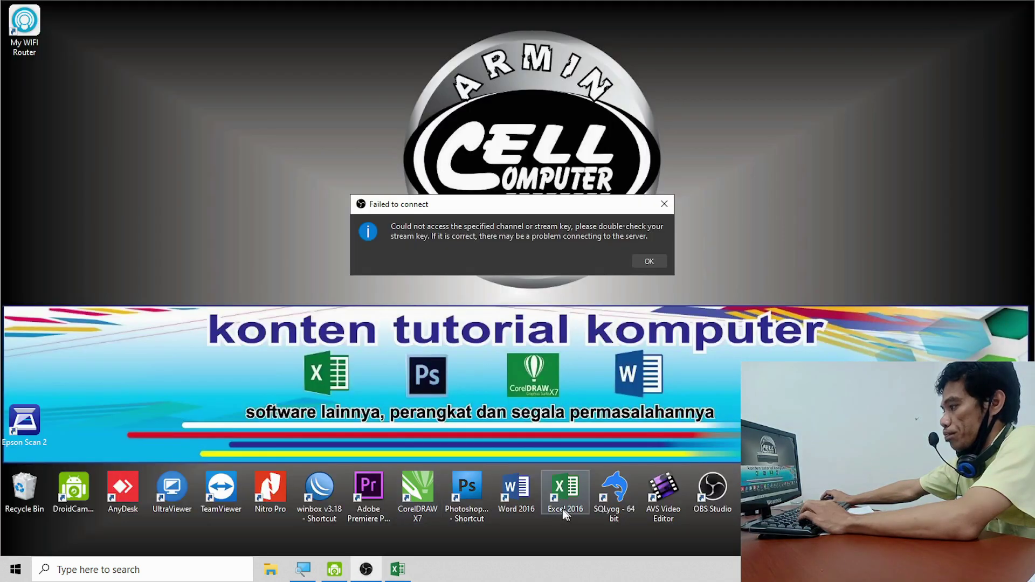
Step: Launch Word, create a blank document, then paste and select the copied E8 sentence
{"action": "double_click", "coordinate": [520, 493]}
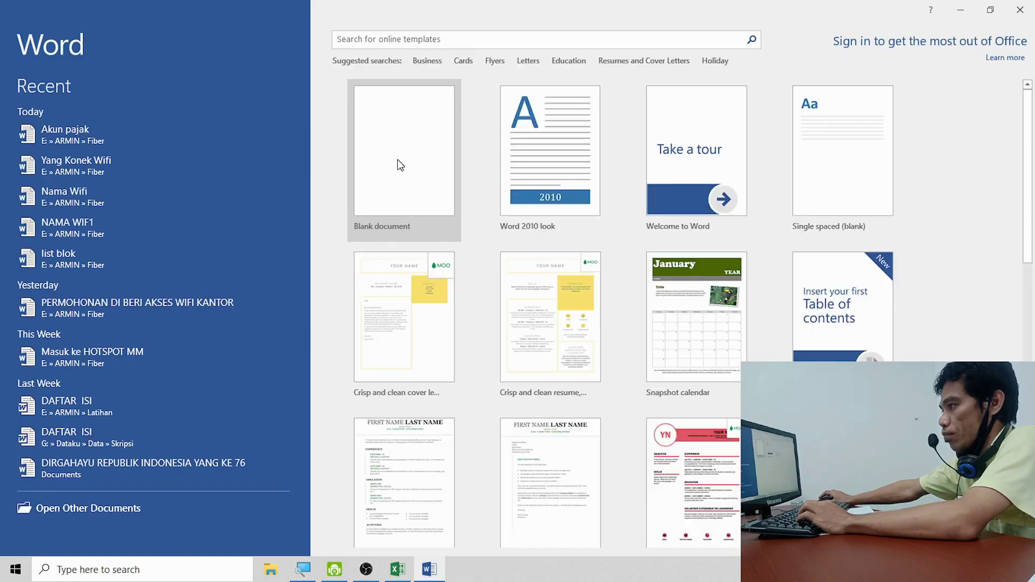
{"action": "left_click", "coordinate": [397, 159]}
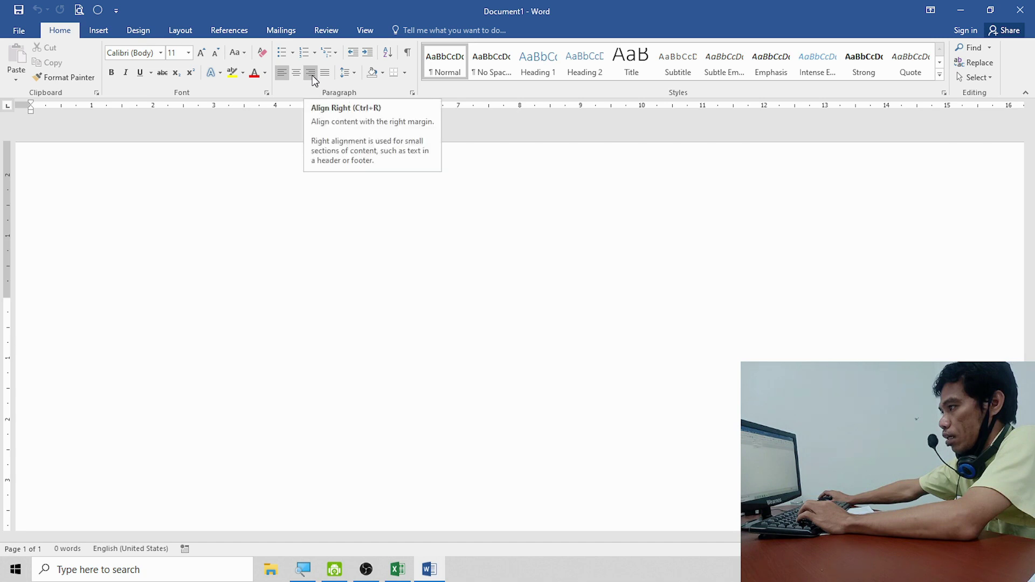
{"action": "left_click", "coordinate": [423, 571]}
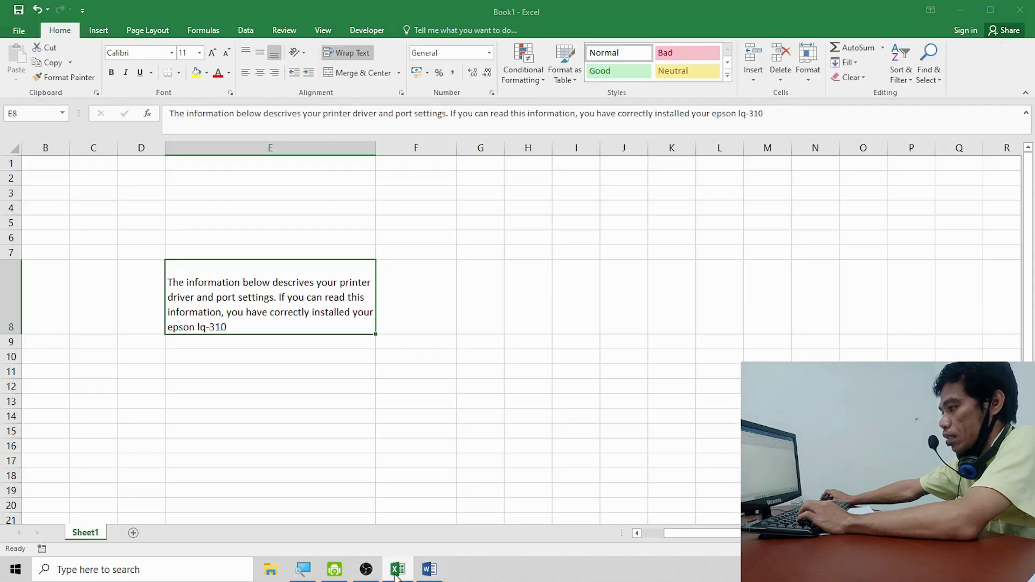
{"action": "key", "text": "alt+Tab"}
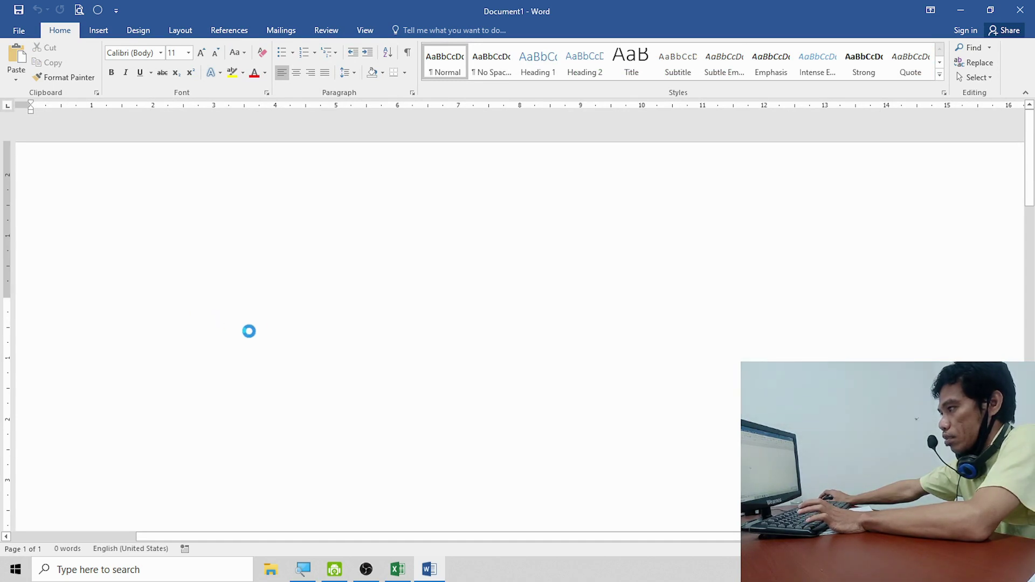
{"action": "key", "text": "ctrl+v"}
{"action": "left_click", "coordinate": [193, 326]}
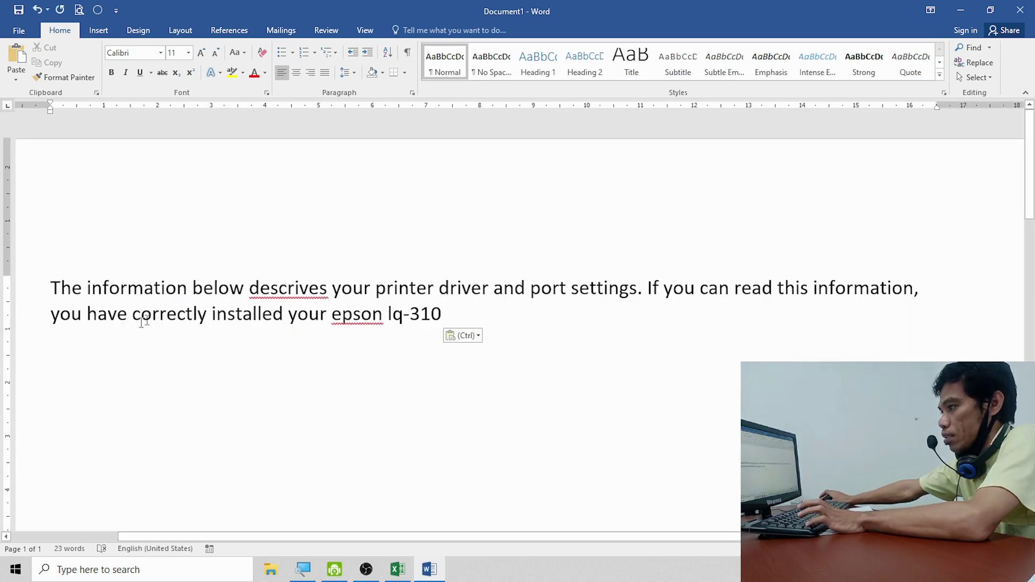
{"action": "left_click_drag", "start_coordinate": [118, 282], "coordinate": [127, 315]}
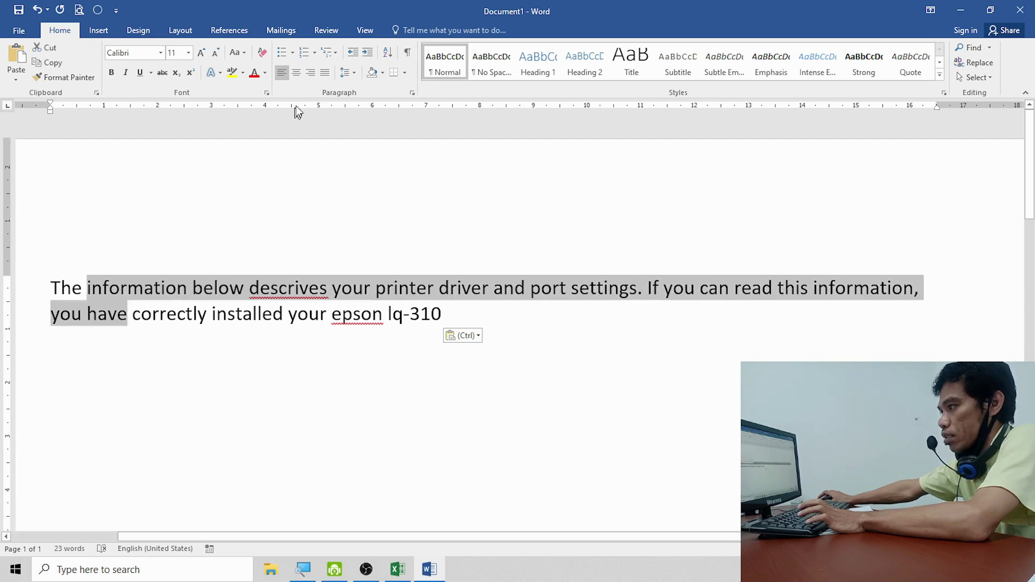
Step: Try center, right and justify on the Word paragraph, revert to left, then return to Excel
{"action": "left_click", "coordinate": [297, 73]}
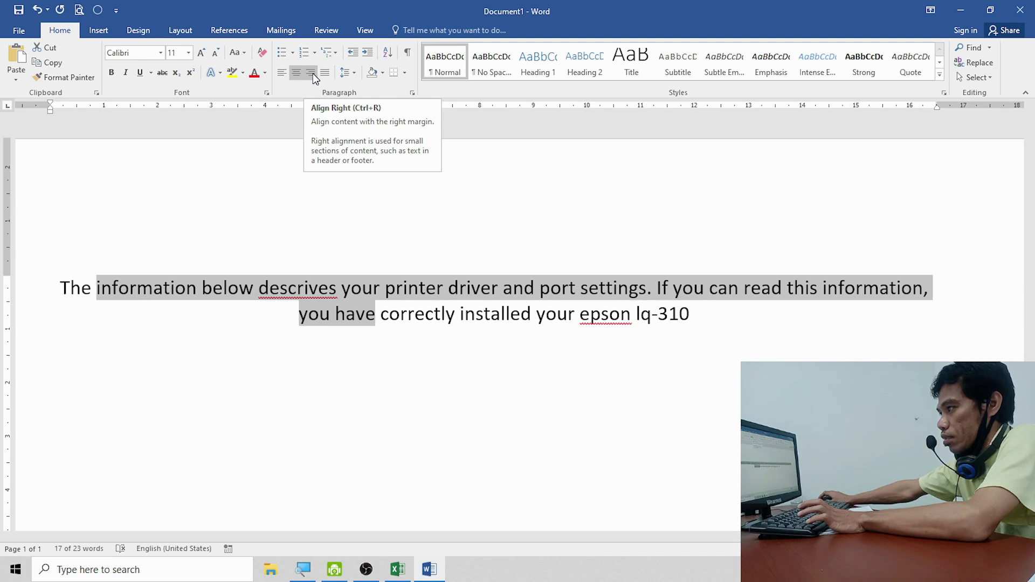
{"action": "left_click", "coordinate": [313, 74]}
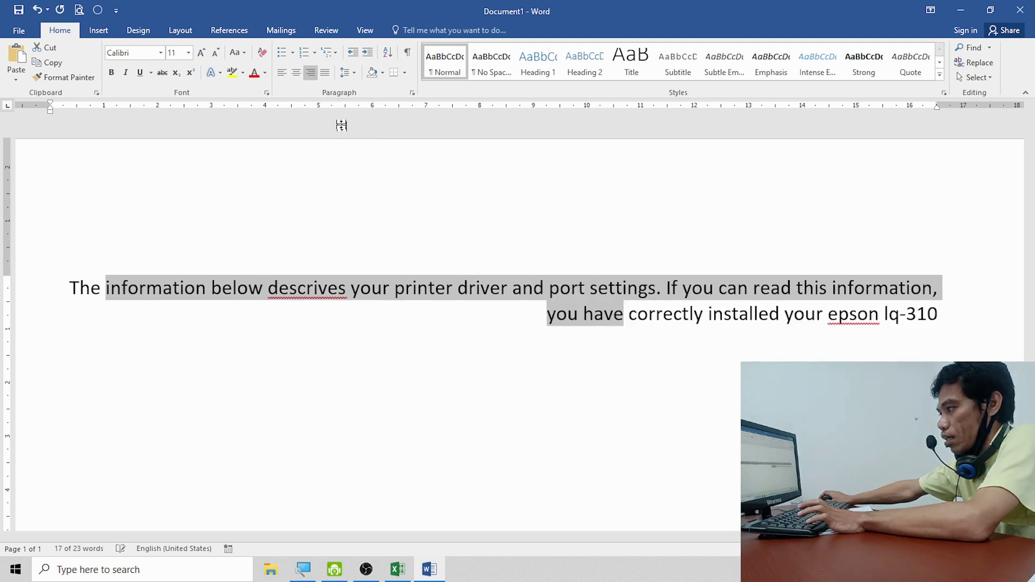
{"action": "left_click", "coordinate": [327, 72]}
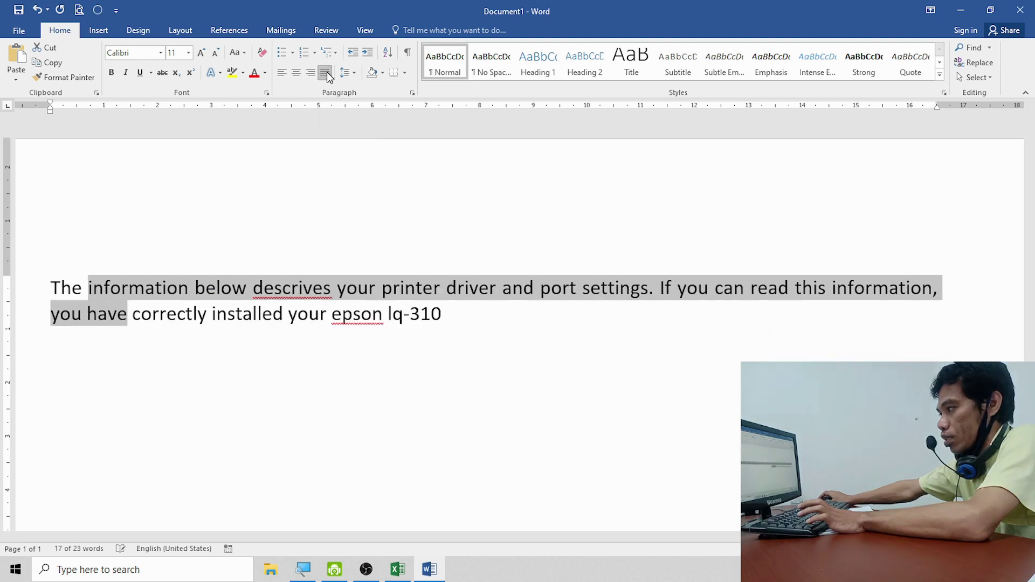
{"action": "left_click", "coordinate": [287, 77]}
{"action": "left_click", "coordinate": [317, 340]}
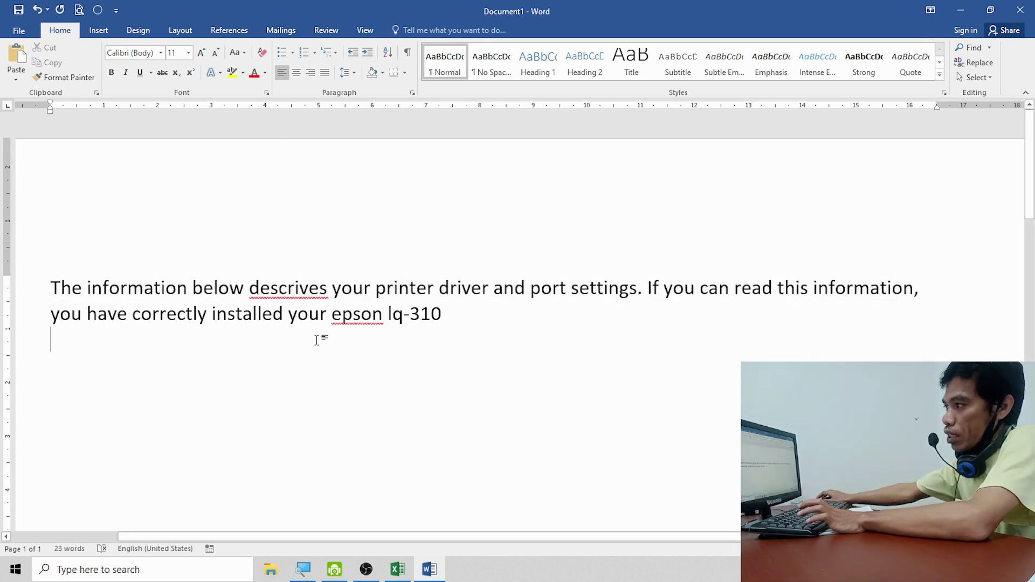
{"action": "left_click", "coordinate": [398, 570]}
Step: Cancel the pending copy and try left, top, right and center alignment on E8, ending left-aligned
{"action": "left_click", "coordinate": [352, 357]}
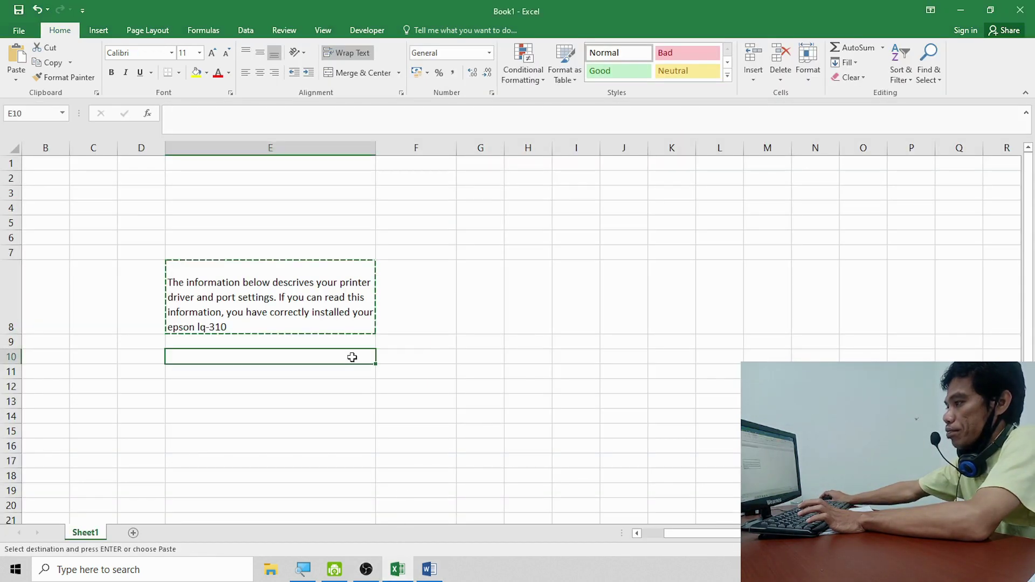
{"action": "left_click", "coordinate": [348, 309]}
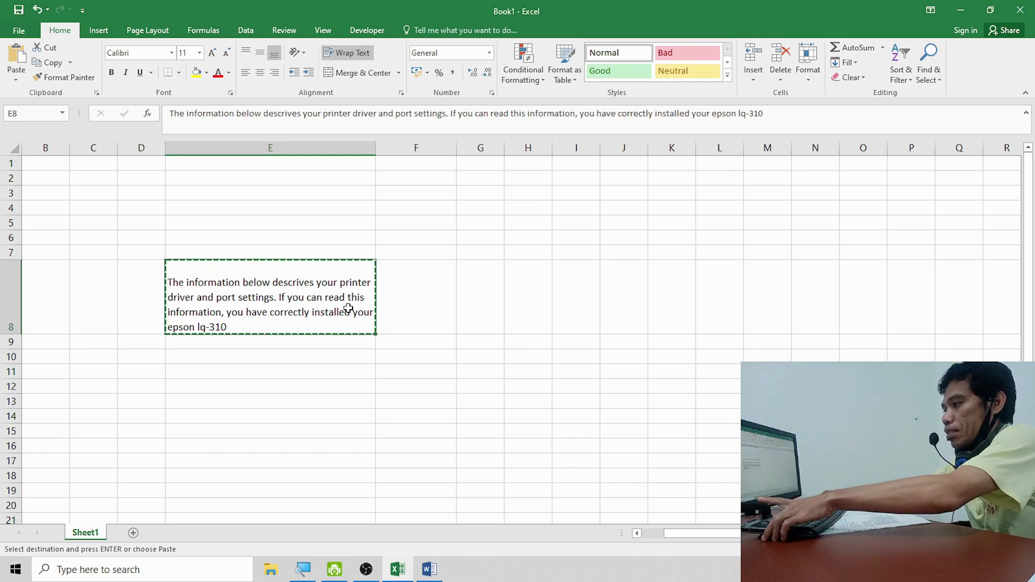
{"action": "key", "text": "Escape"}
{"action": "left_click", "coordinate": [339, 374]}
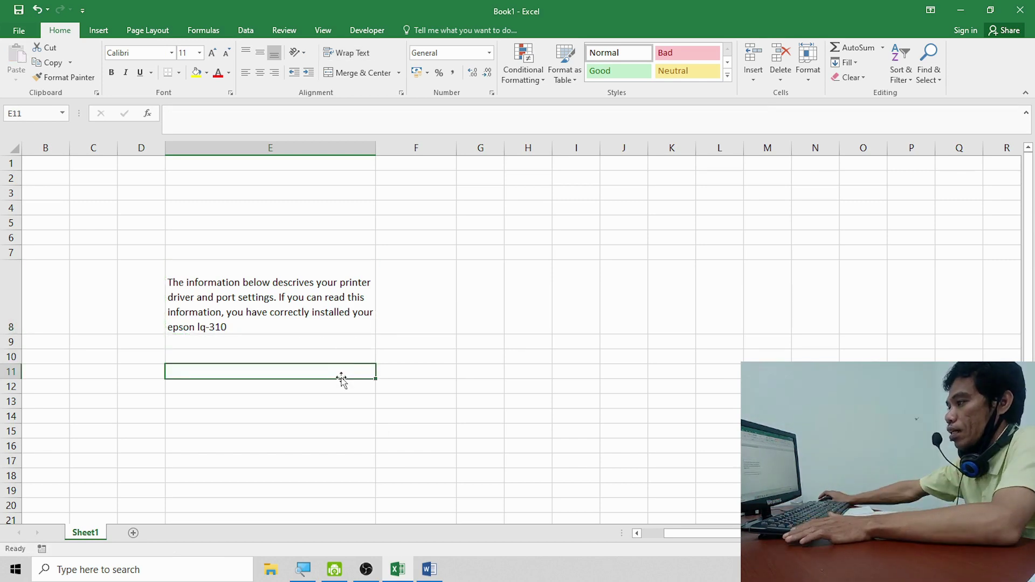
{"action": "left_click", "coordinate": [332, 299]}
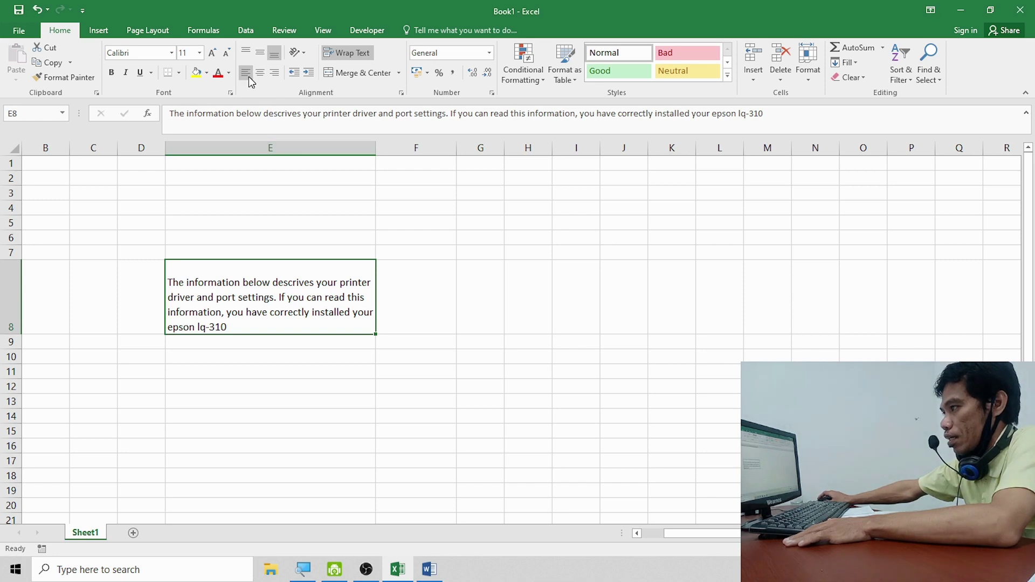
{"action": "left_click", "coordinate": [248, 76]}
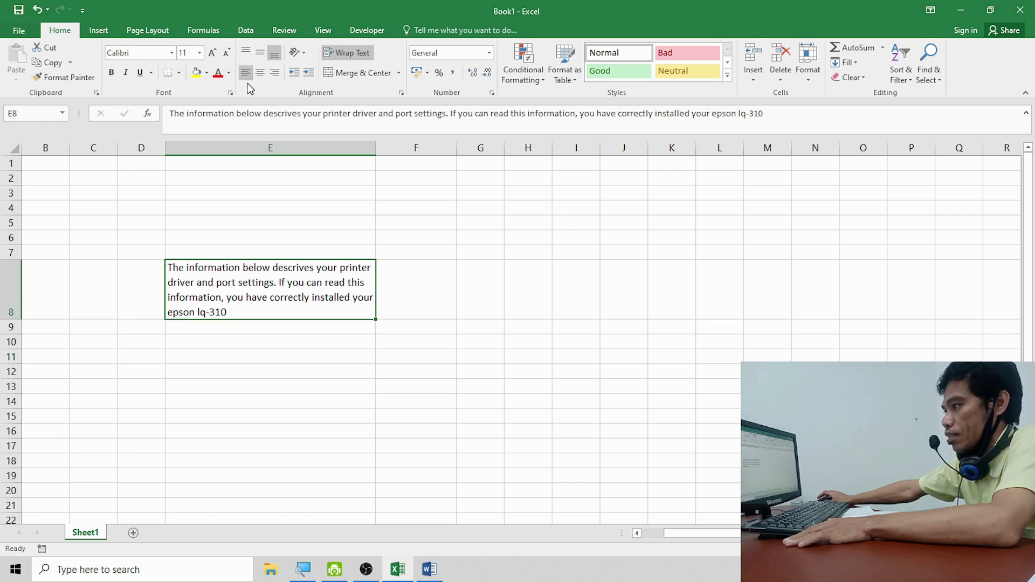
{"action": "left_click", "coordinate": [250, 52]}
{"action": "left_click", "coordinate": [279, 77]}
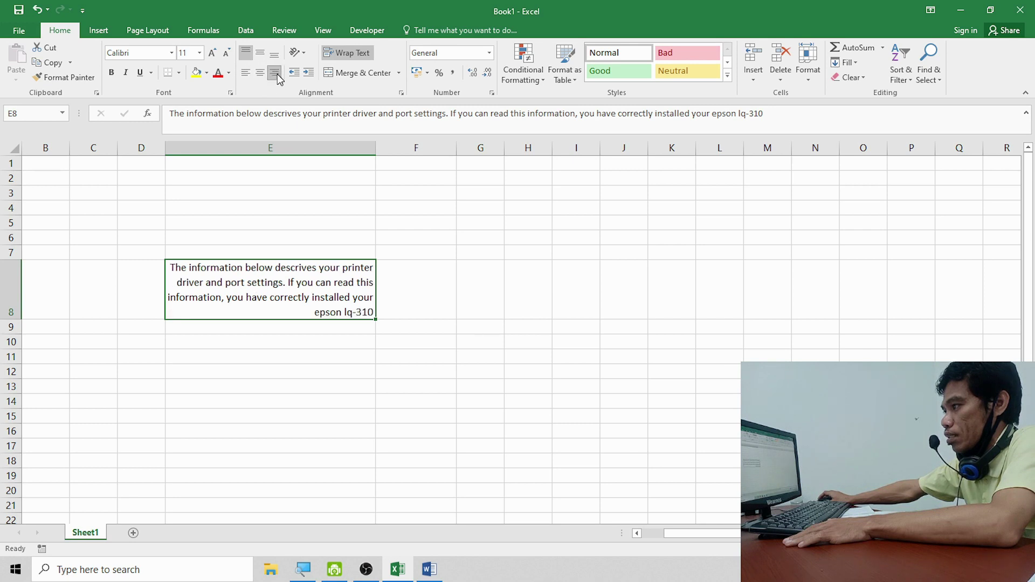
{"action": "left_click", "coordinate": [260, 74]}
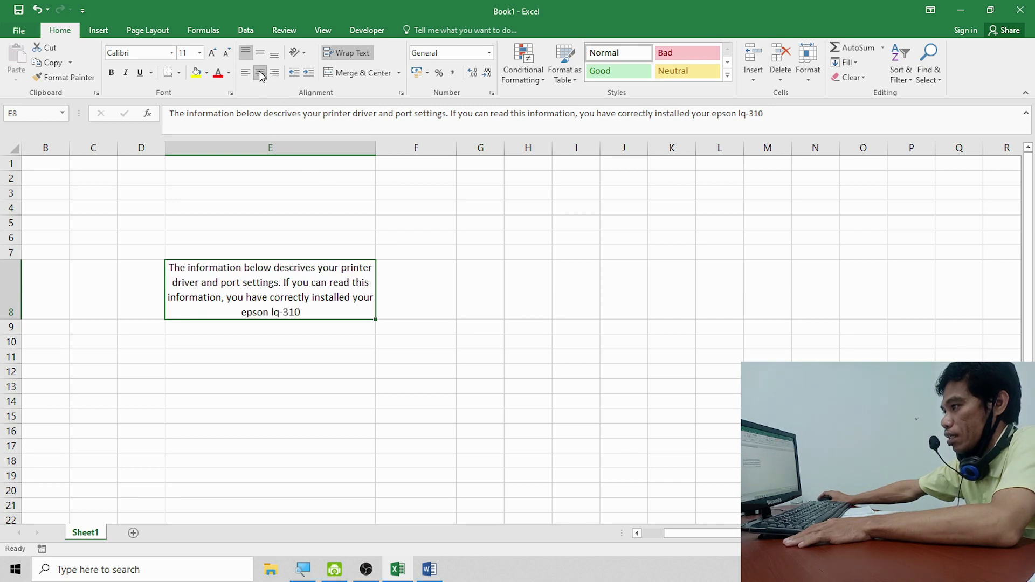
{"action": "left_click", "coordinate": [244, 76]}
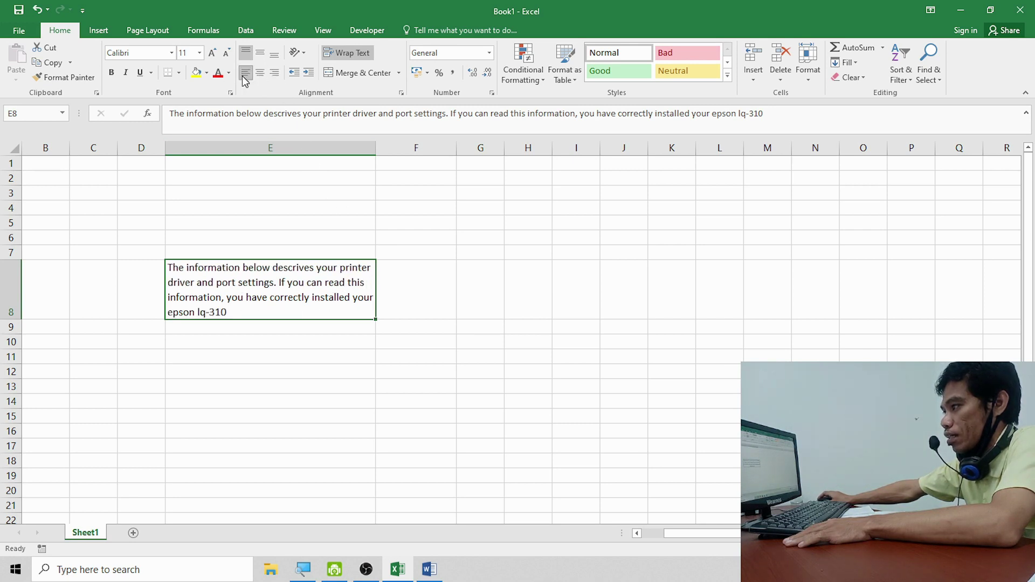
Step: Reselect E8 and column E, then click the empty cell E3
{"action": "left_click", "coordinate": [364, 391]}
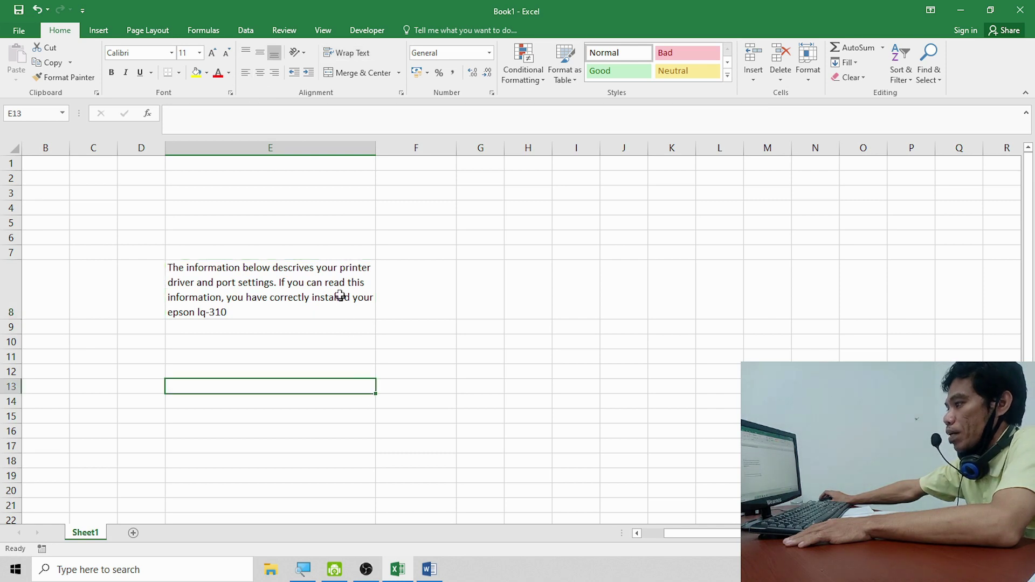
{"action": "left_click", "coordinate": [335, 266]}
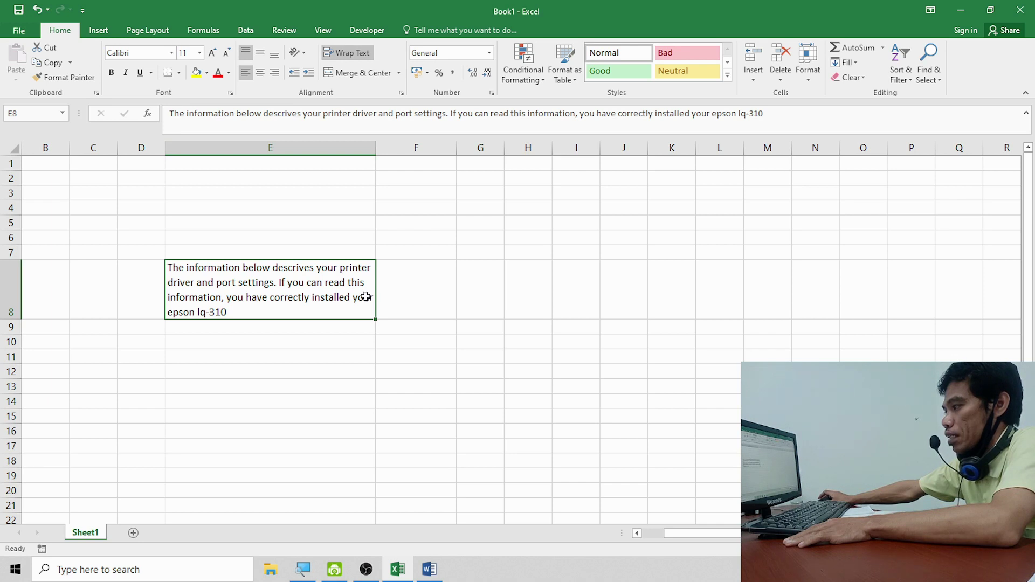
{"action": "left_click", "coordinate": [387, 294]}
{"action": "left_click", "coordinate": [337, 290]}
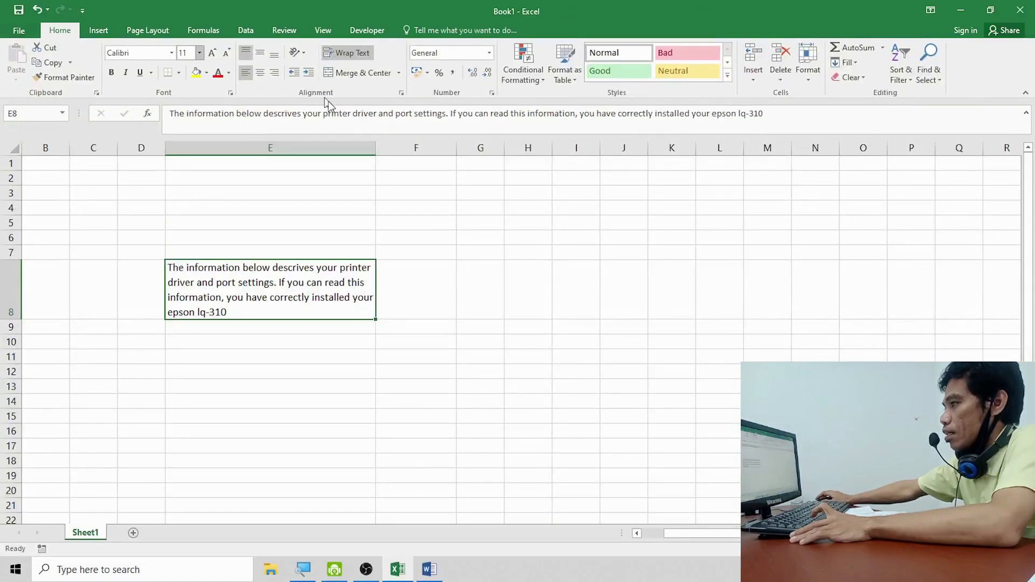
{"action": "left_click", "coordinate": [359, 148]}
{"action": "left_click", "coordinate": [418, 218]}
{"action": "left_click", "coordinate": [322, 199]}
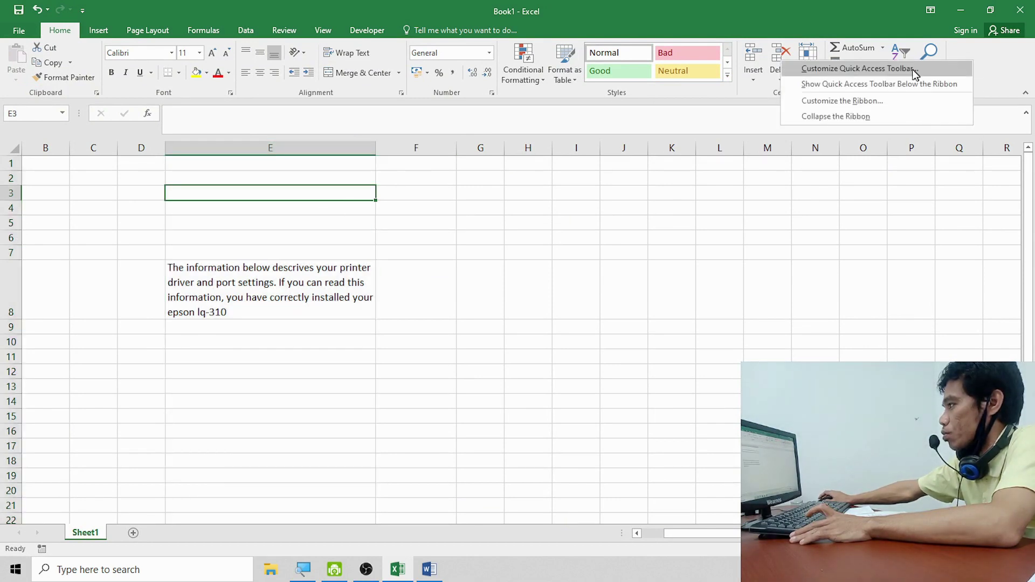
Step: Add the Justify command from All Commands to the Quick Access Toolbar in Excel Options
{"action": "left_click", "coordinate": [824, 71]}
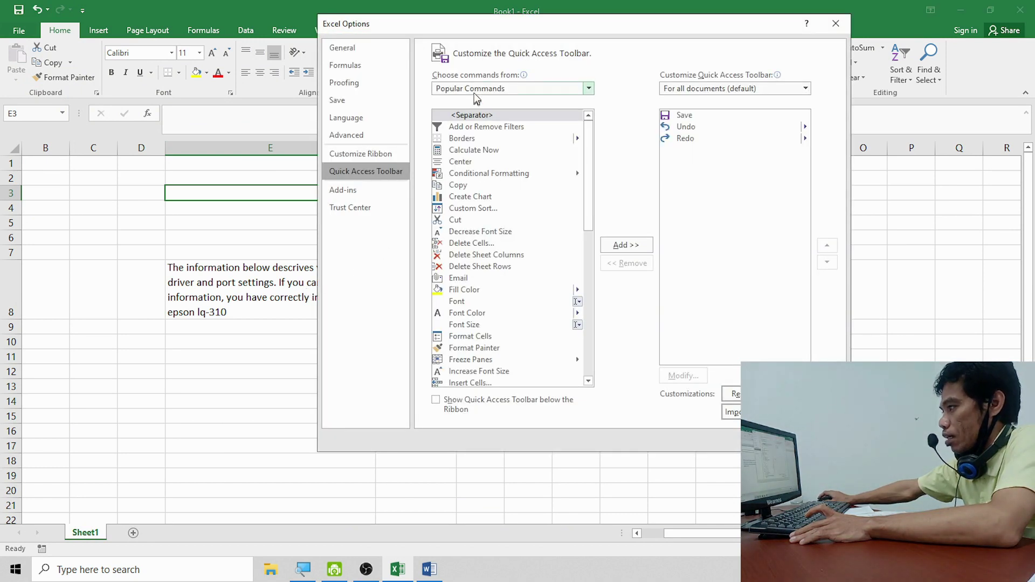
{"action": "left_click", "coordinate": [476, 95]}
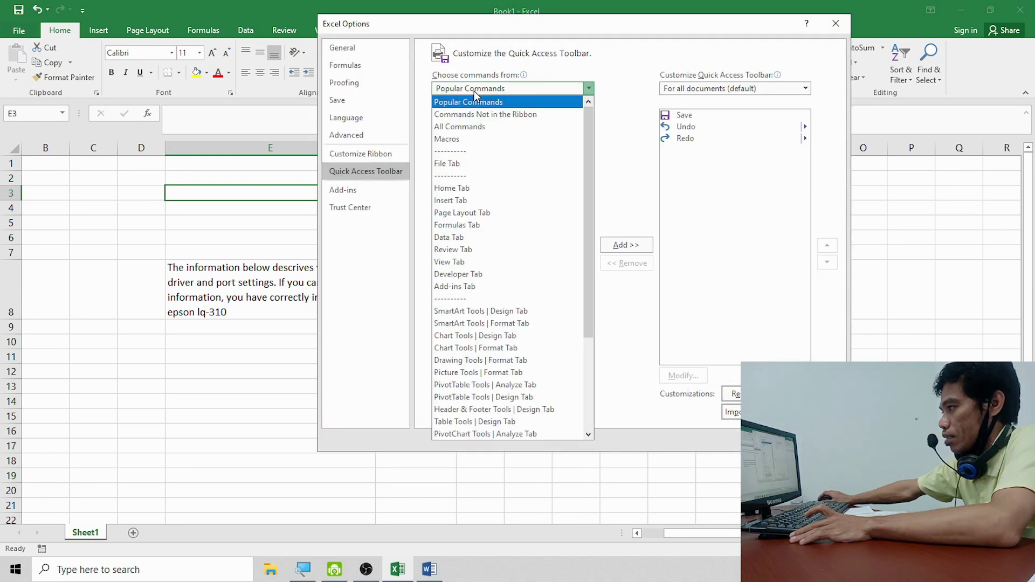
{"action": "left_click", "coordinate": [472, 129]}
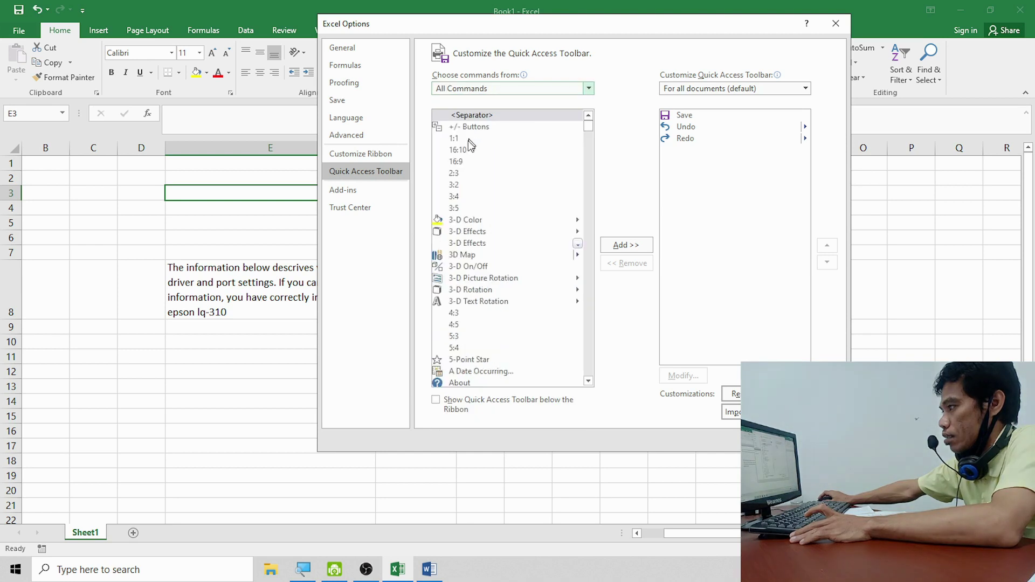
{"action": "left_click", "coordinate": [459, 211]}
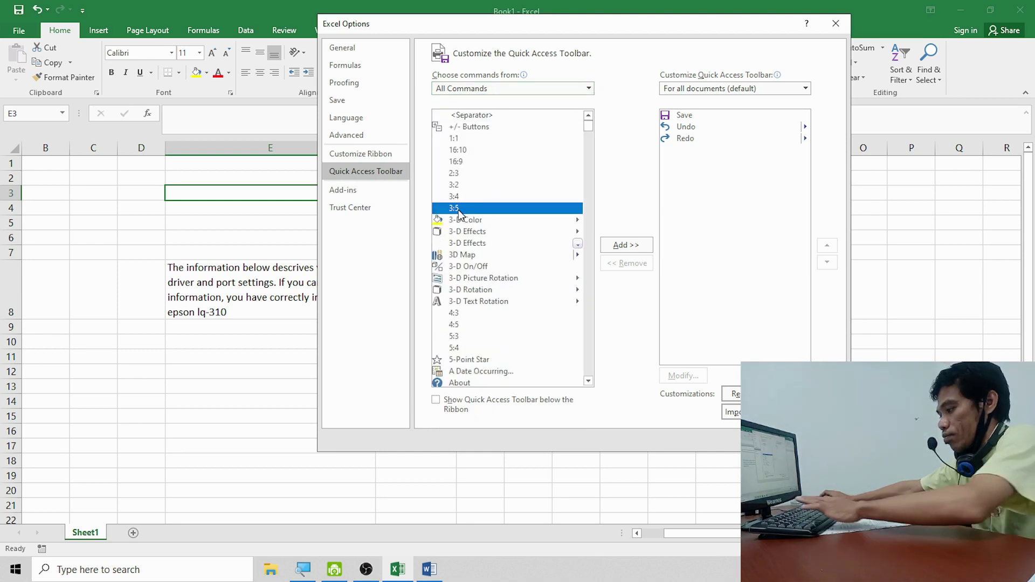
{"action": "key", "text": "j"}
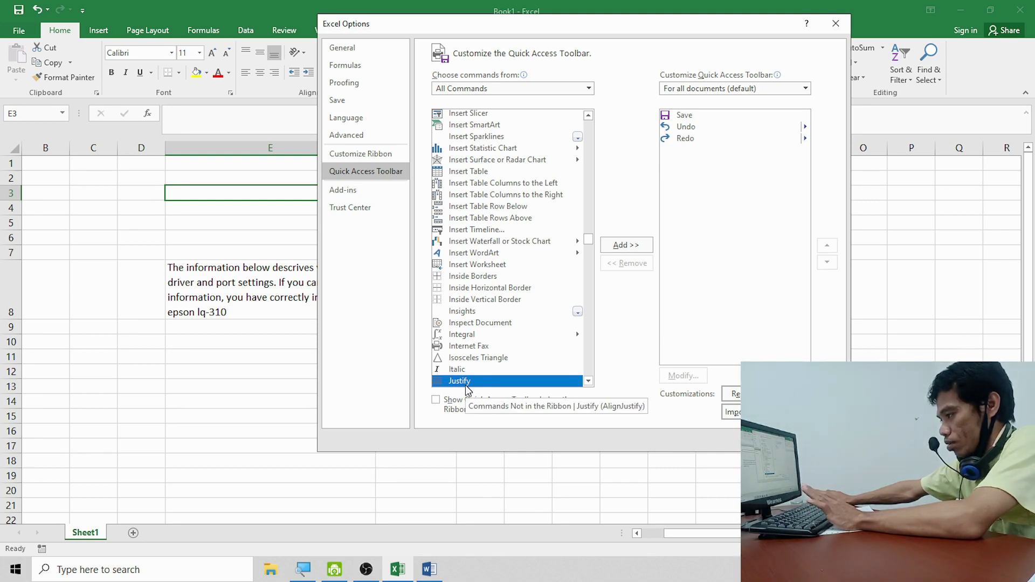
{"action": "scroll", "coordinate": [465, 385], "scroll_direction": "down", "scroll_amount": 1}
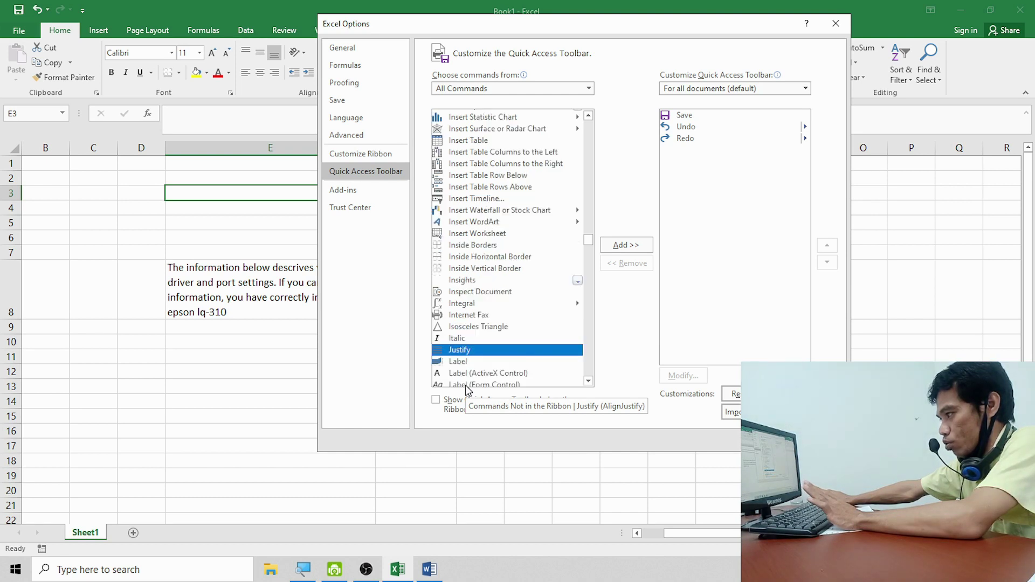
{"action": "scroll", "coordinate": [465, 378], "scroll_direction": "down", "scroll_amount": 1}
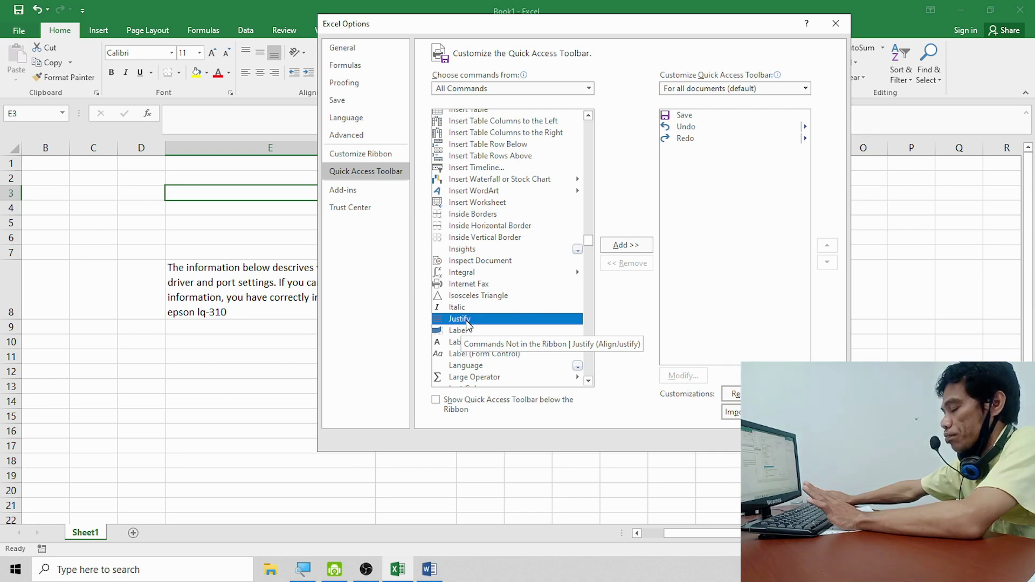
{"action": "left_click", "coordinate": [626, 245]}
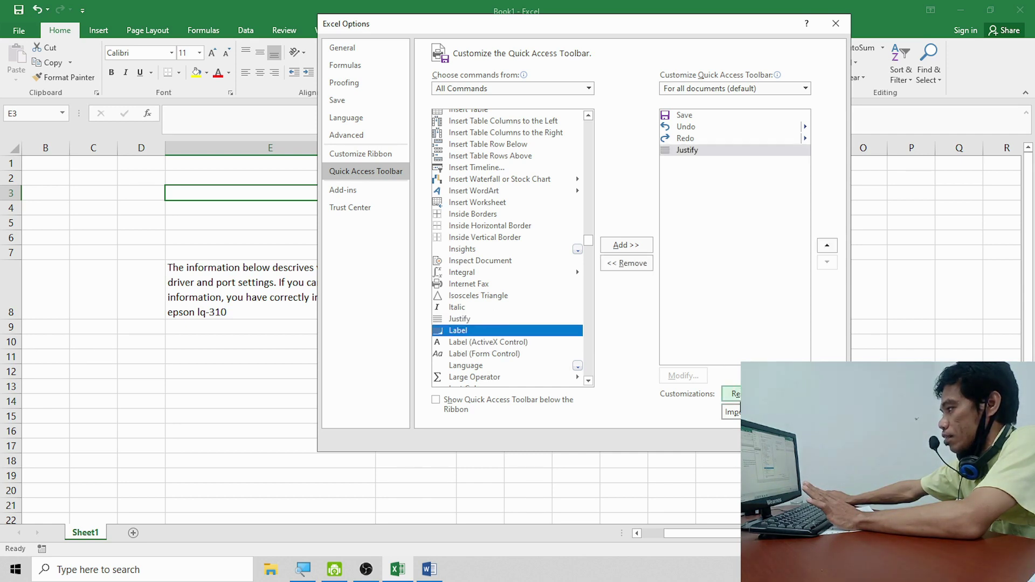
{"action": "left_click", "coordinate": [777, 440]}
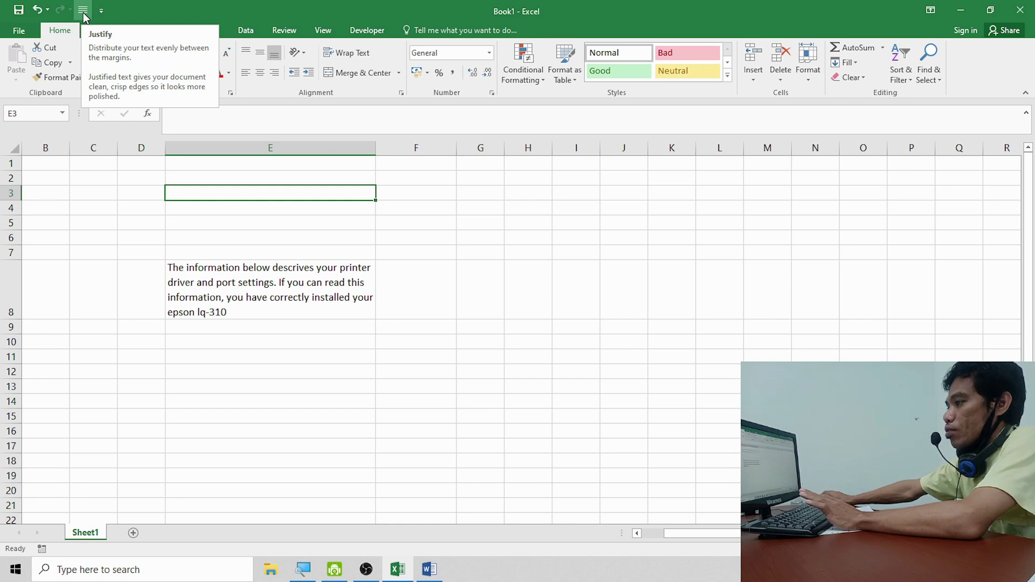
Step: Try centering and right-aligning E8, then fully justify it with the toolbar's Justify button
{"action": "left_click", "coordinate": [207, 287]}
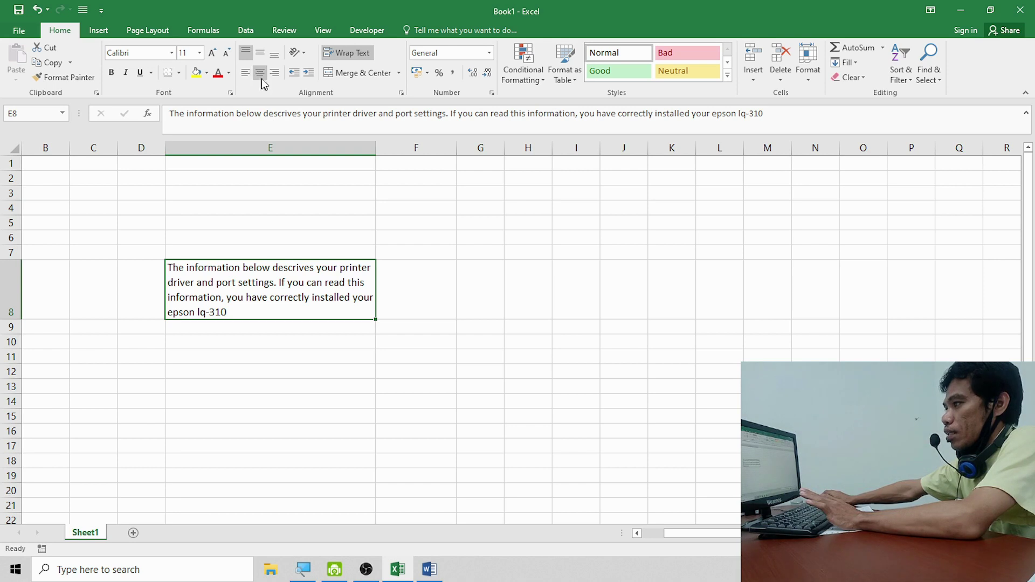
{"action": "left_click", "coordinate": [260, 73]}
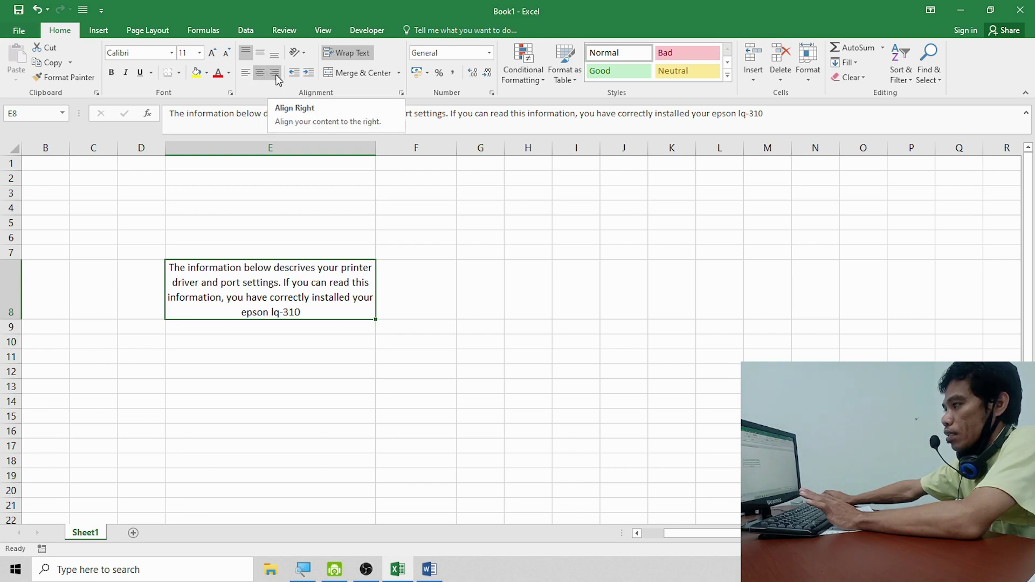
{"action": "left_click", "coordinate": [276, 79]}
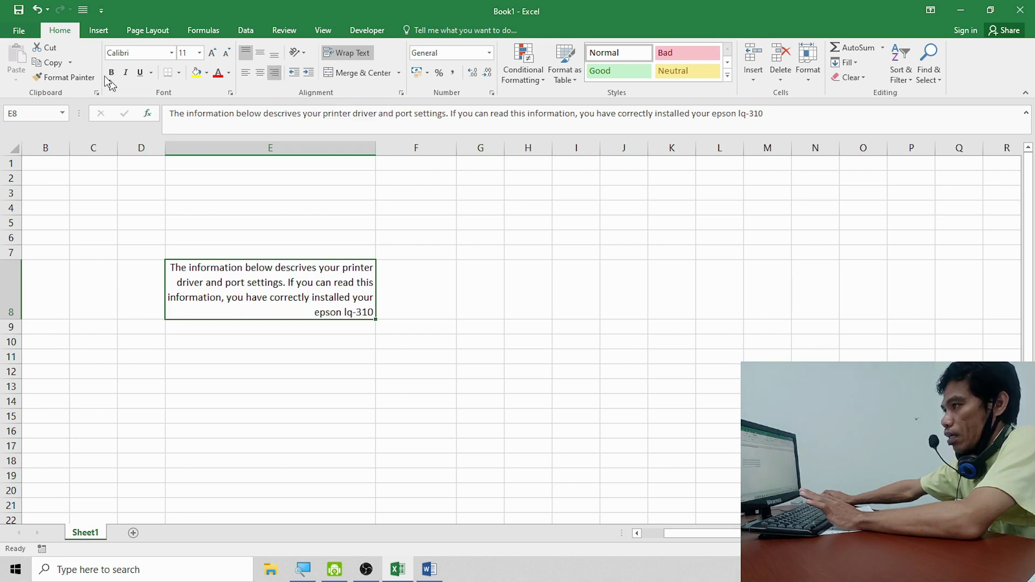
{"action": "left_click", "coordinate": [83, 10]}
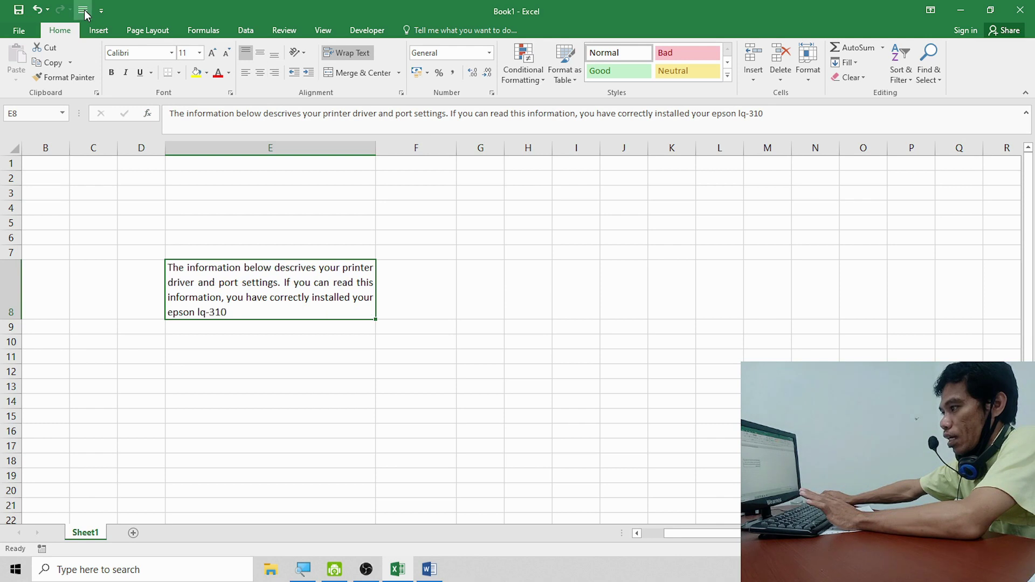
Step: Inspect E8's justified wrapping from nearby empty cells, then minimize Excel and Word to the desktop
{"action": "left_click", "coordinate": [344, 404]}
{"action": "left_click", "coordinate": [218, 270]}
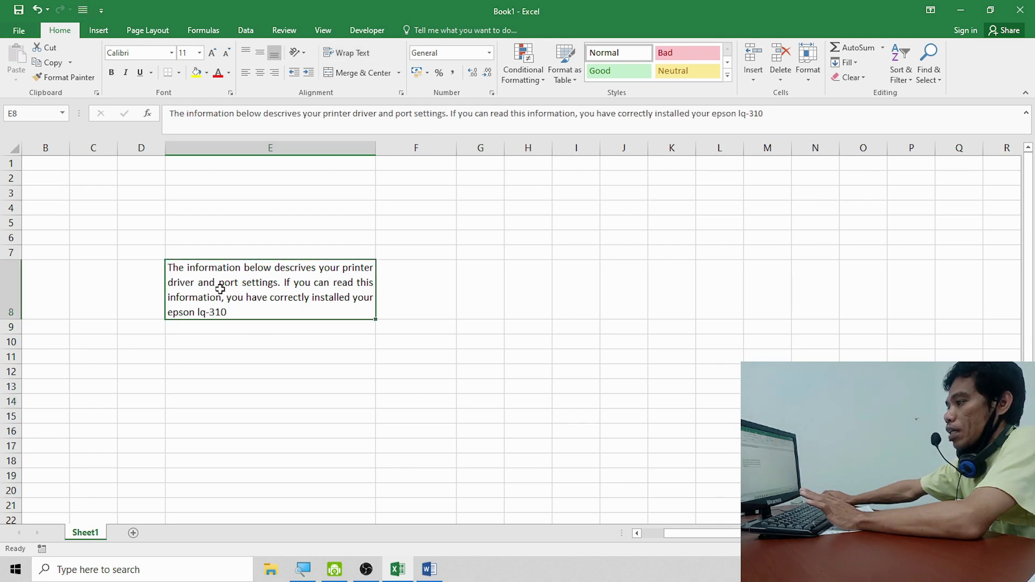
{"action": "left_click", "coordinate": [236, 351]}
{"action": "left_click", "coordinate": [258, 279]}
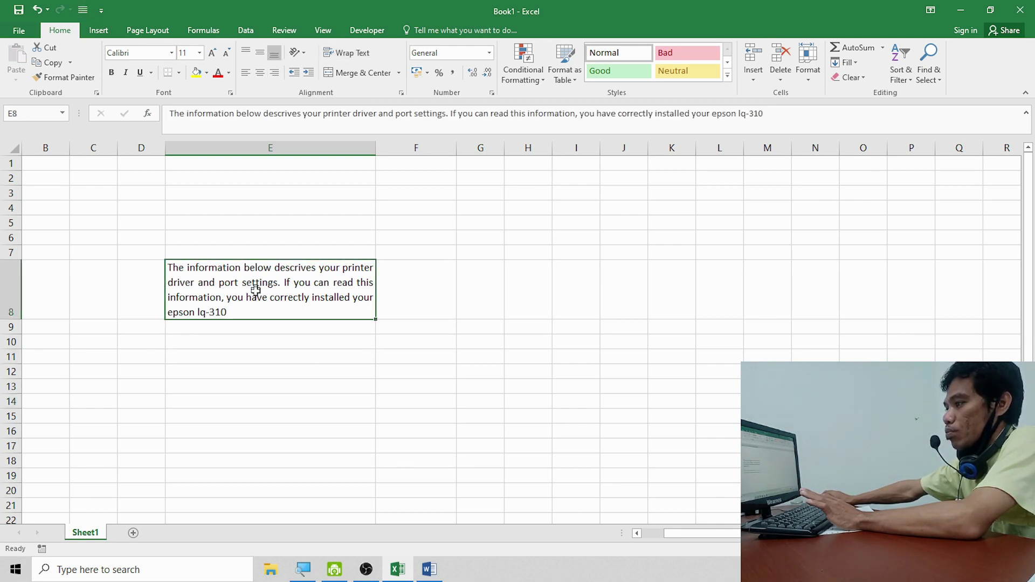
{"action": "left_click", "coordinate": [261, 363]}
{"action": "left_click", "coordinate": [274, 338]}
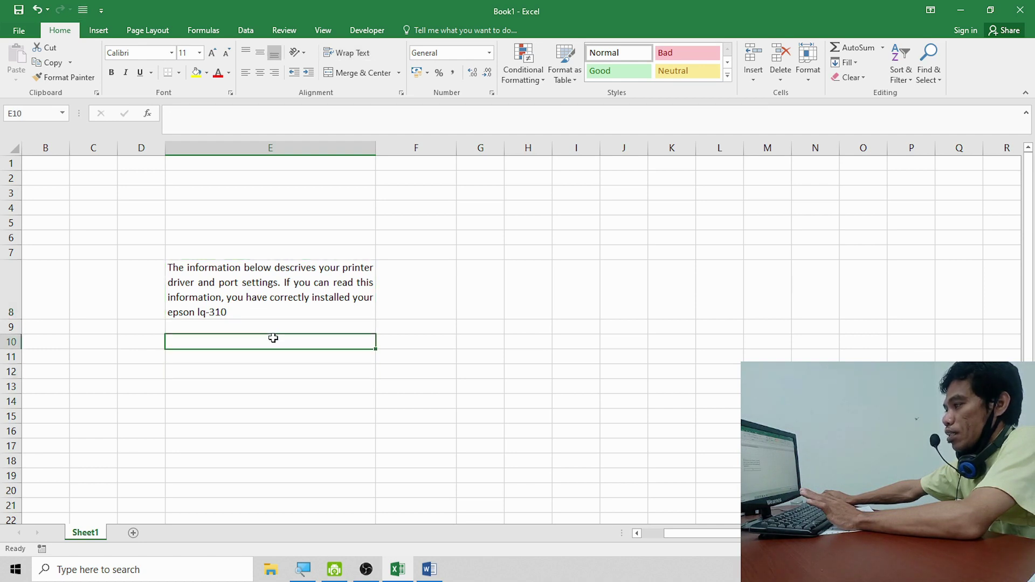
{"action": "left_click", "coordinate": [326, 377]}
{"action": "left_click", "coordinate": [327, 358]}
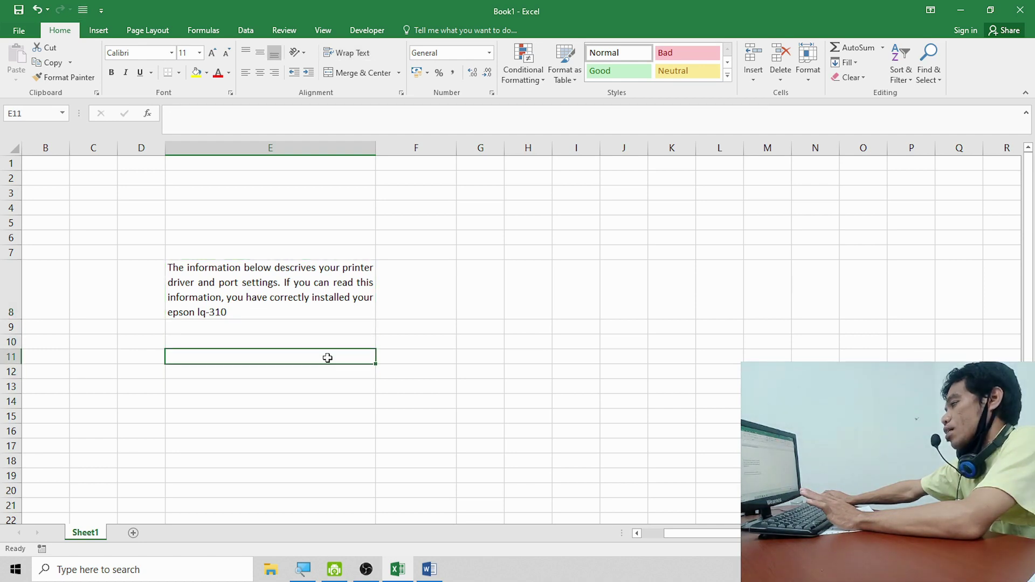
{"action": "left_click", "coordinate": [332, 343]}
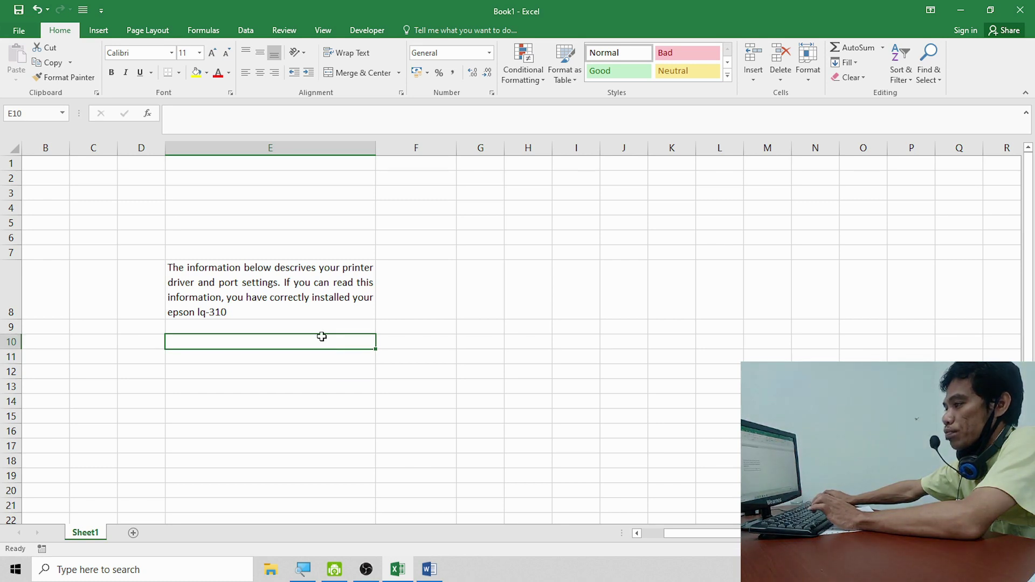
{"action": "left_click", "coordinate": [337, 272]}
{"action": "left_click", "coordinate": [319, 374]}
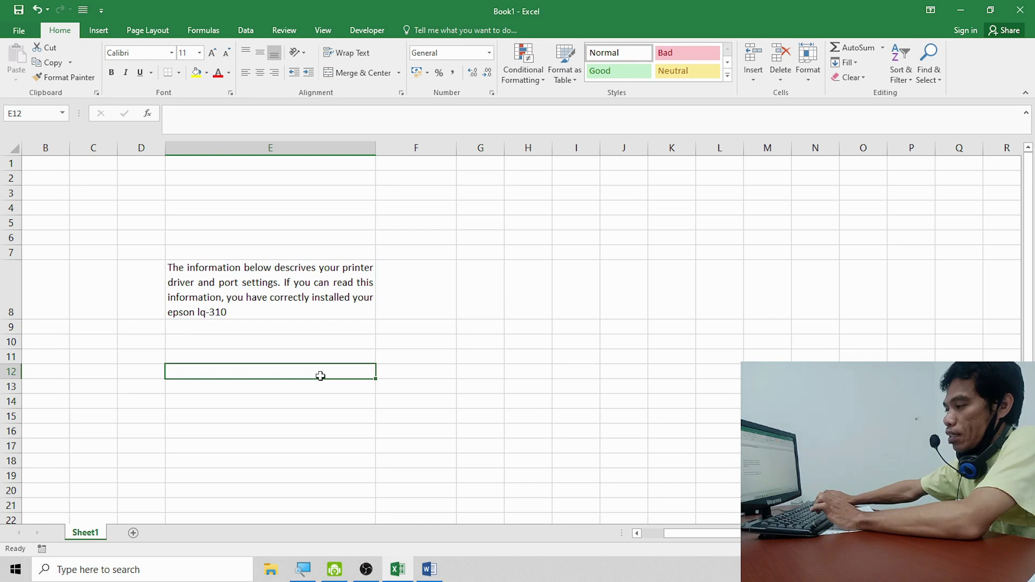
{"action": "left_click", "coordinate": [320, 276]}
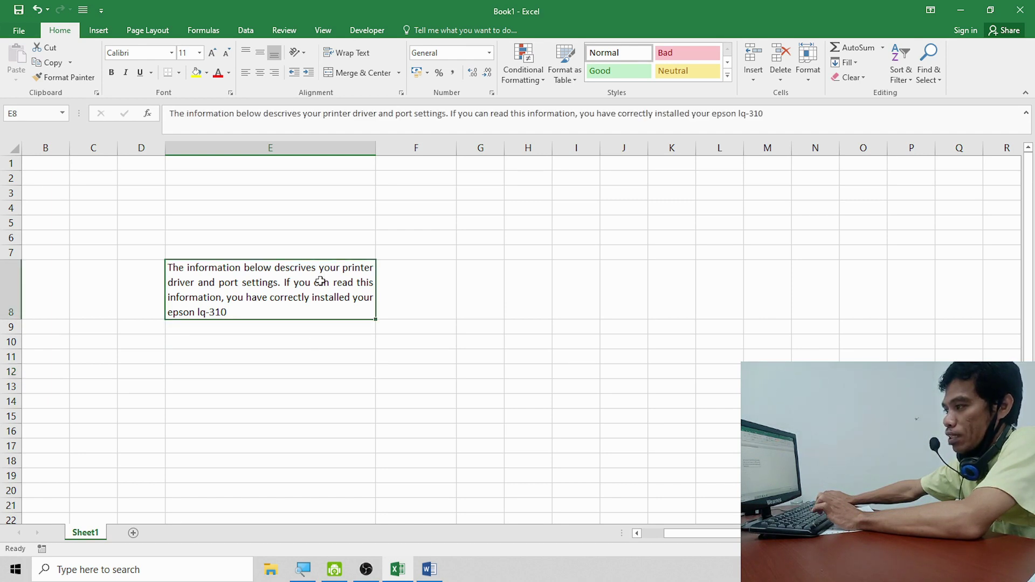
{"action": "left_click", "coordinate": [319, 371]}
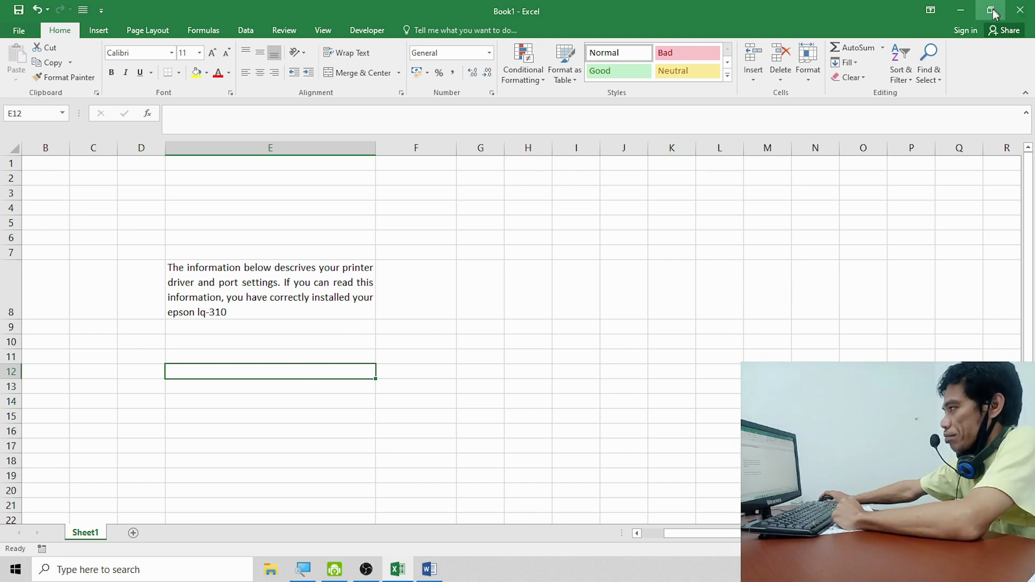
{"action": "left_click", "coordinate": [965, 12]}
{"action": "left_click", "coordinate": [964, 9]}
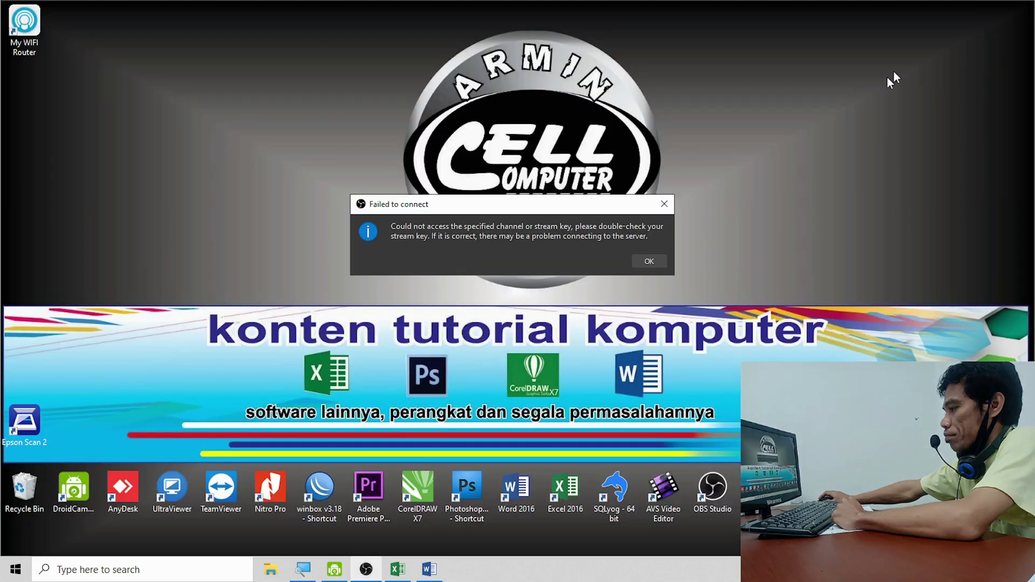